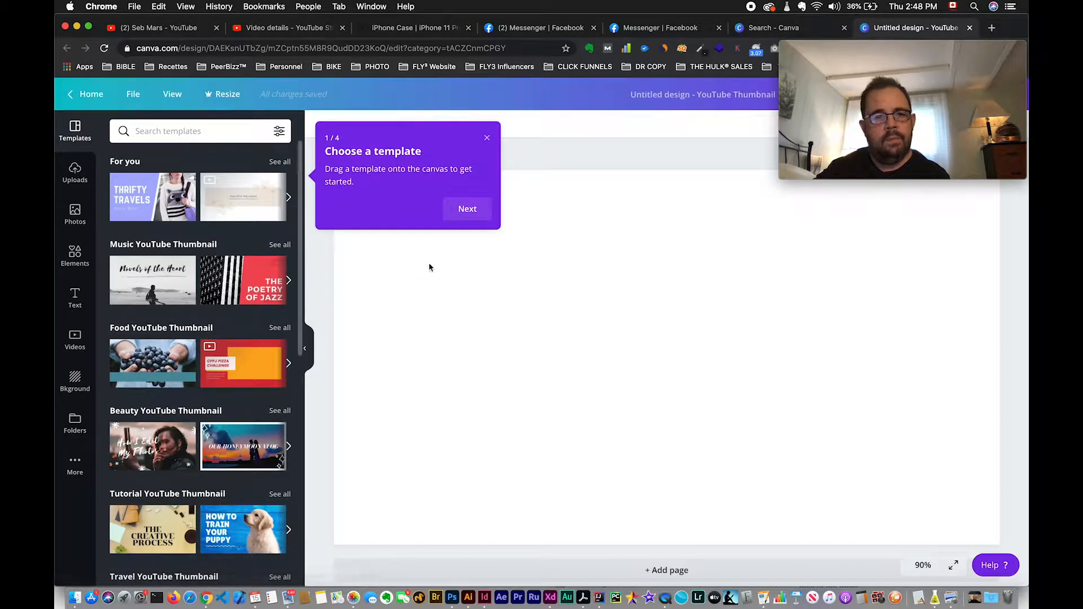
# Step: Dismiss the template tip and check the finished HOW TO thumbnail in Illustrator as a reference, then hide Illustrator
pyautogui.click(488, 138)
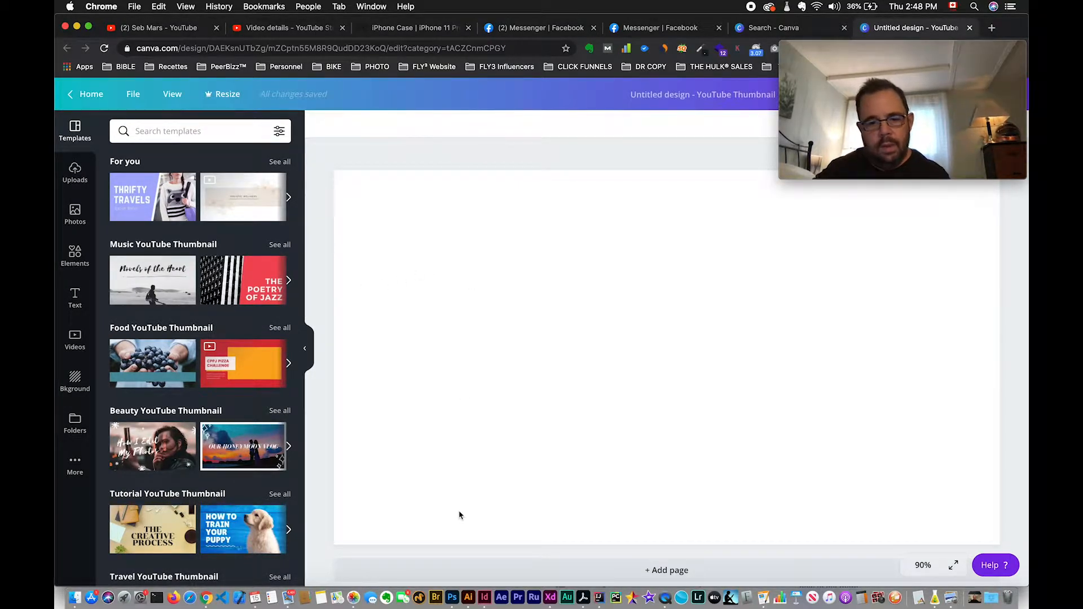
pyautogui.click(458, 569)
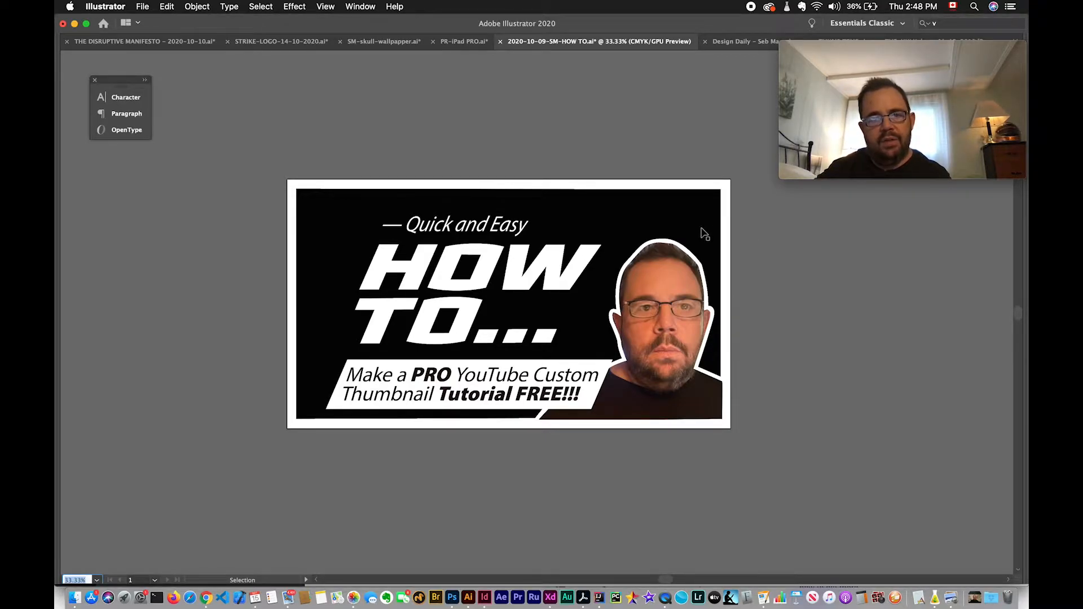
pyautogui.click(666, 204)
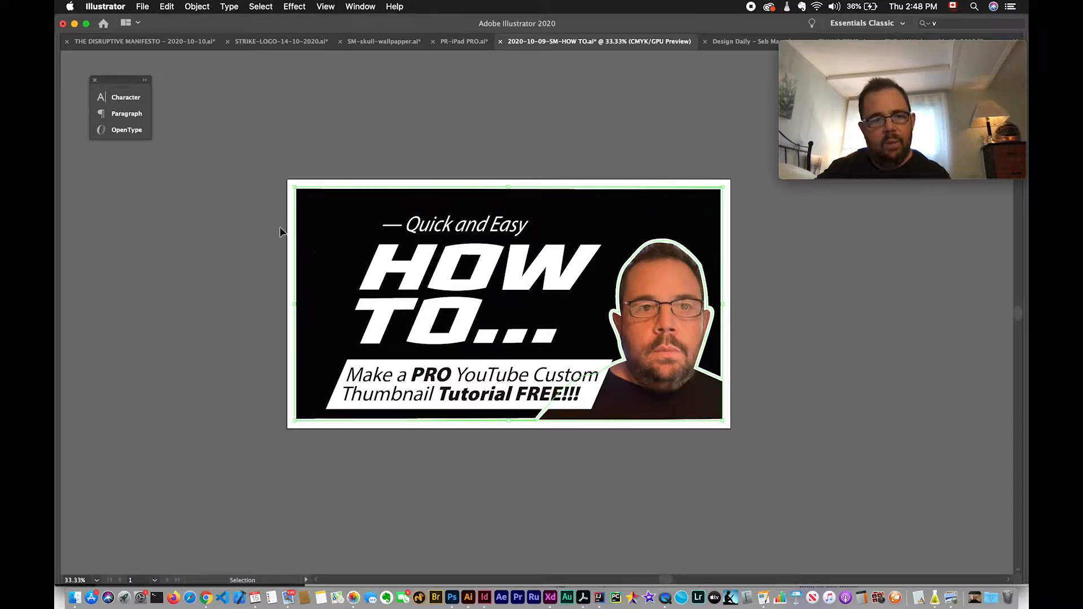
pyautogui.click(105, 6)
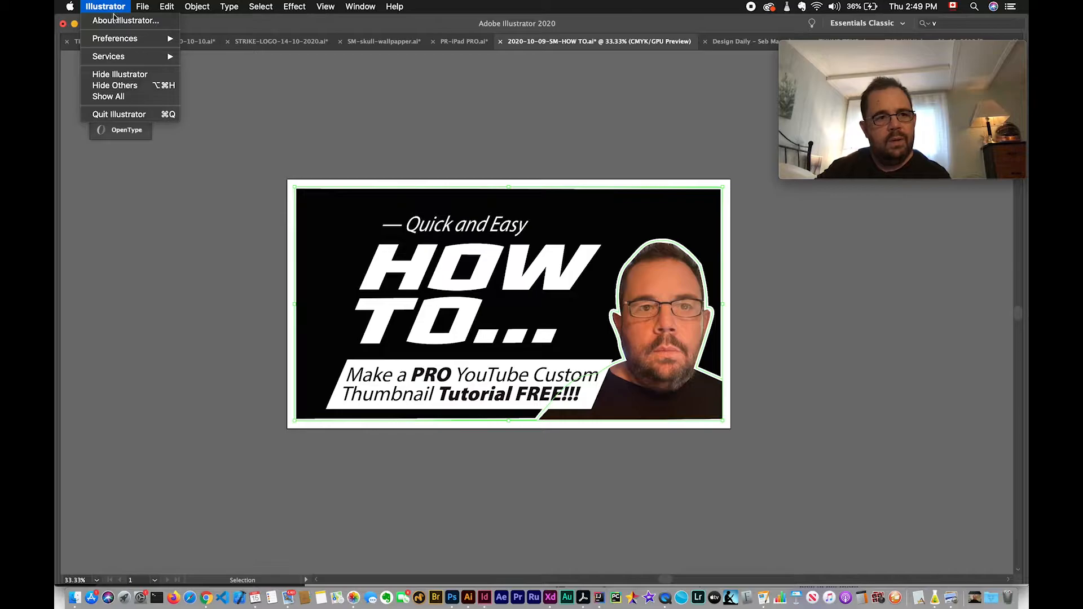
pyautogui.click(121, 74)
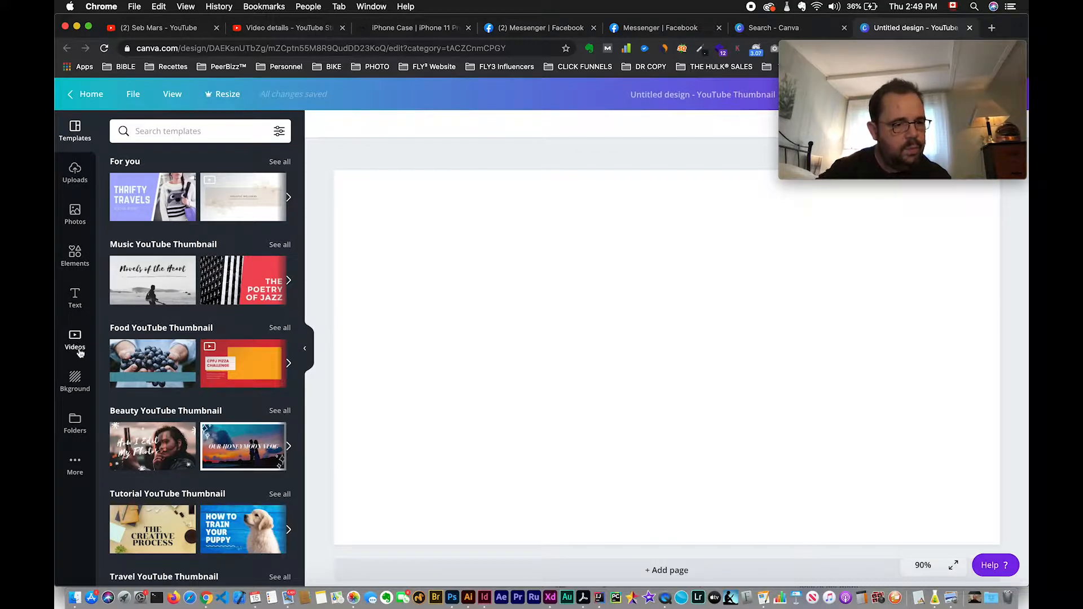
pyautogui.click(78, 380)
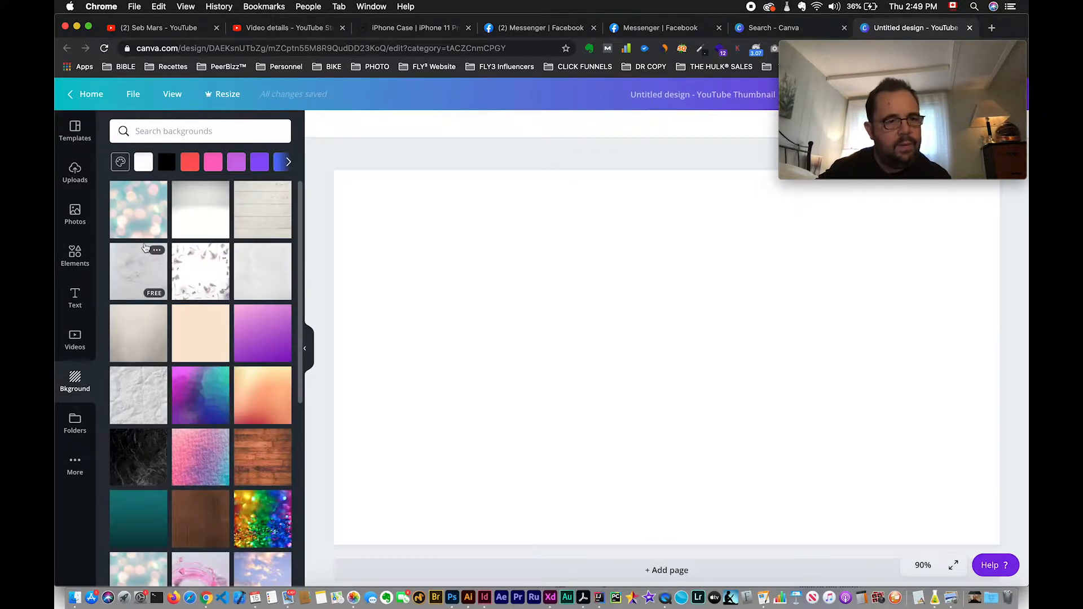
pyautogui.click(161, 165)
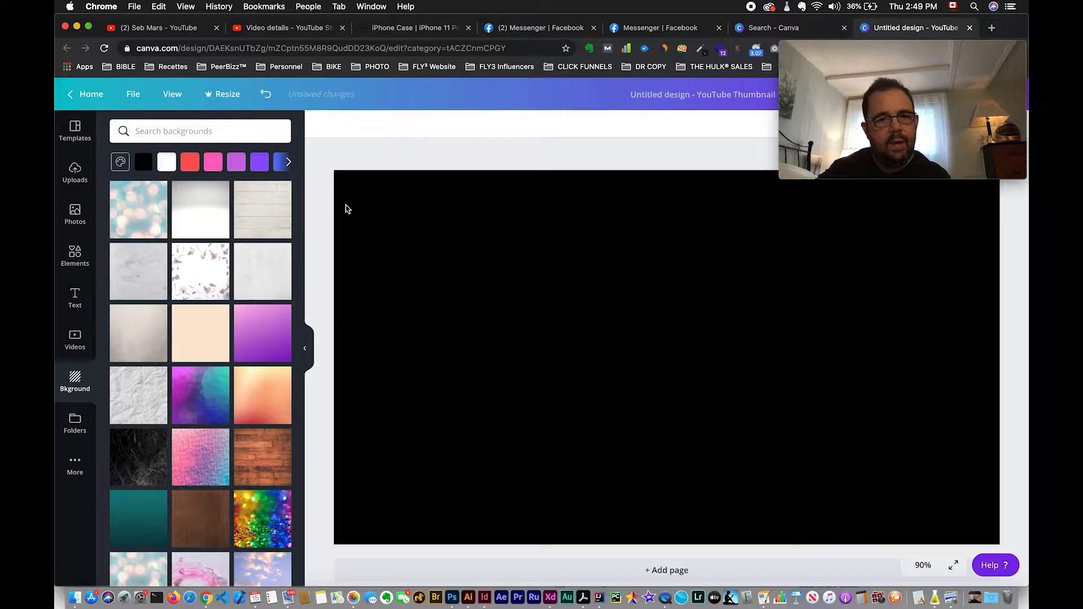
pyautogui.click(347, 196)
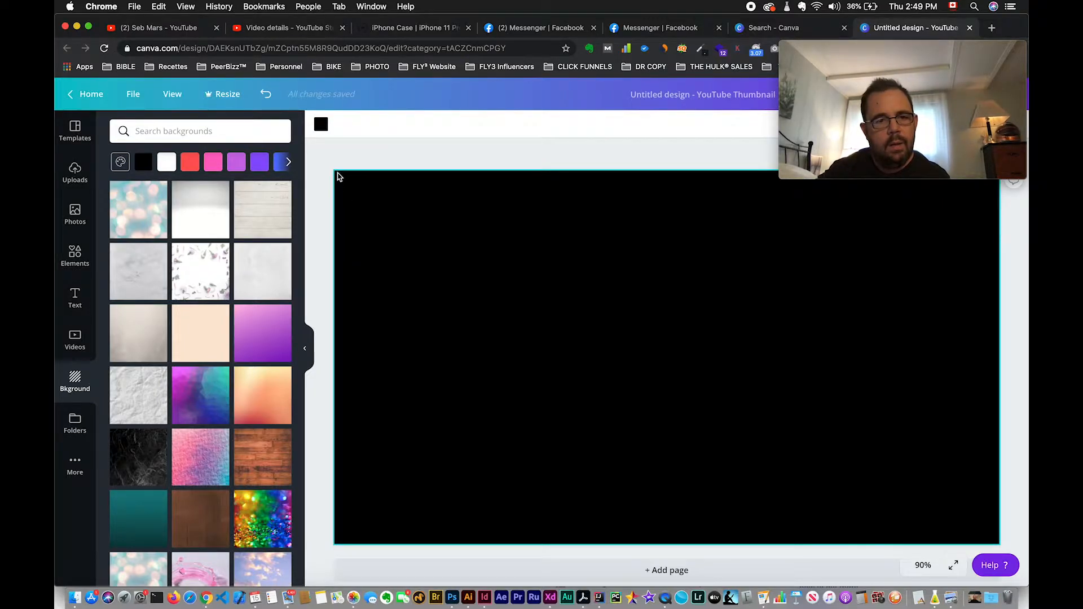
pyautogui.moveTo(338, 177); pyautogui.dragTo(377, 205)
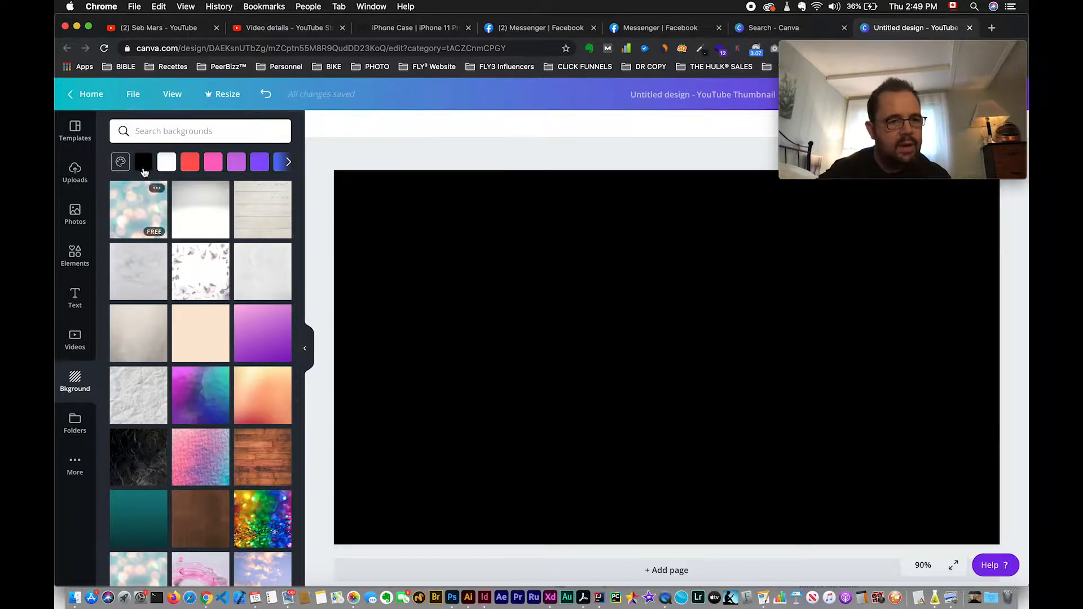
pyautogui.click(168, 166)
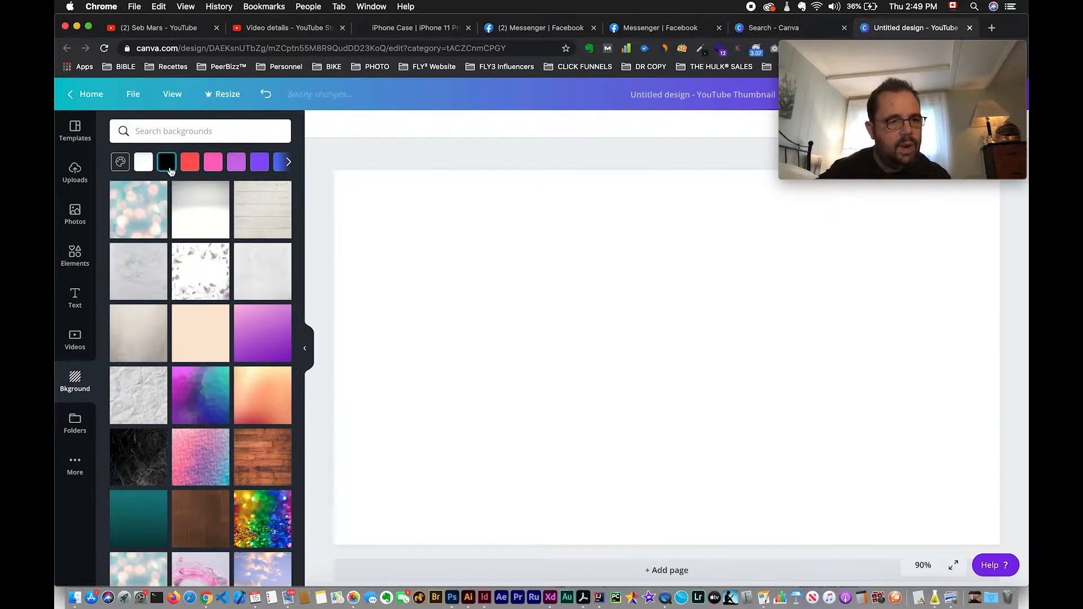
# Step: Add a square shape to the page and stretch it into a rectangle that leaves a thin white border all around
pyautogui.click(75, 254)
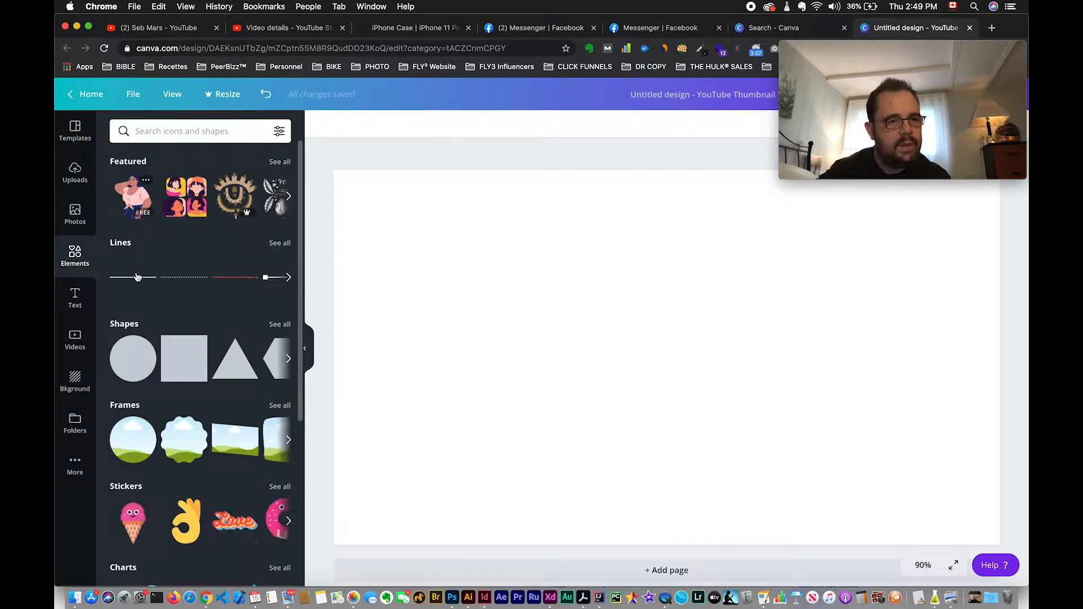
pyautogui.moveTo(183, 368); pyautogui.dragTo(390, 218)
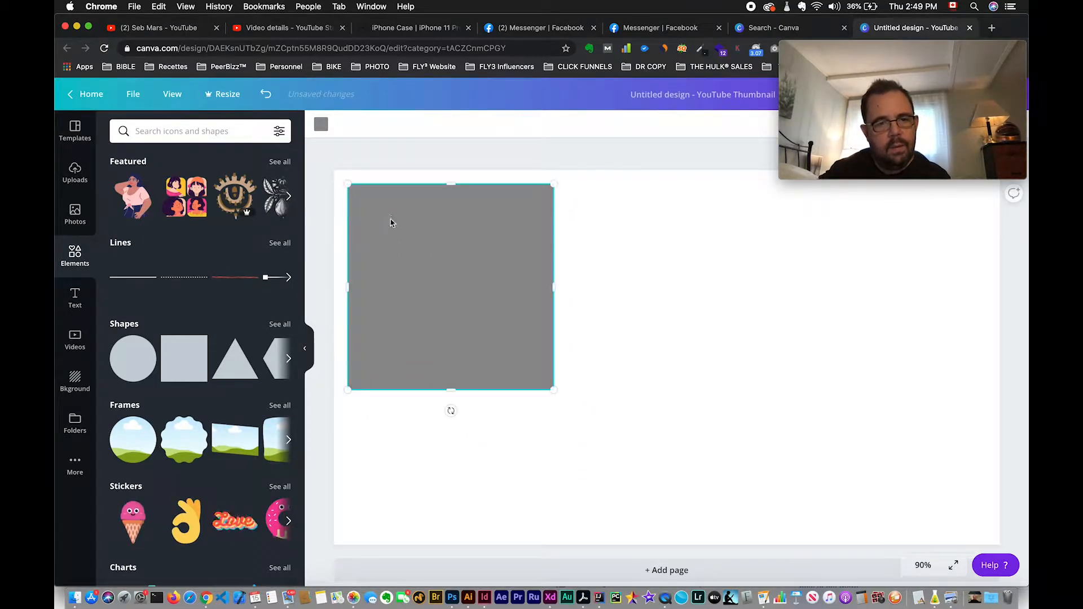
pyautogui.moveTo(554, 391); pyautogui.dragTo(791, 313)
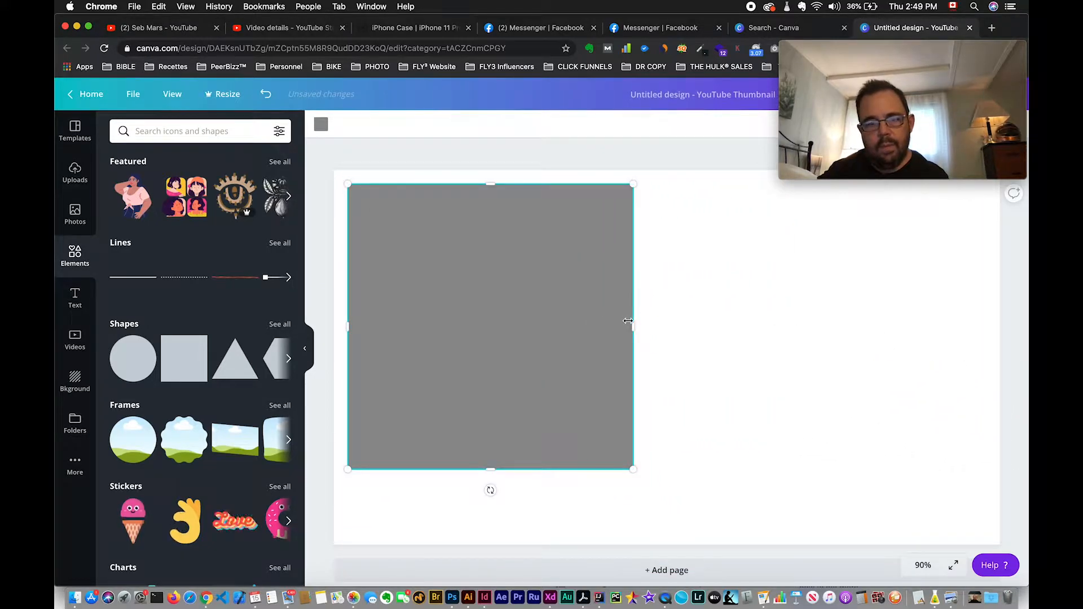
pyautogui.moveTo(632, 325); pyautogui.dragTo(976, 310)
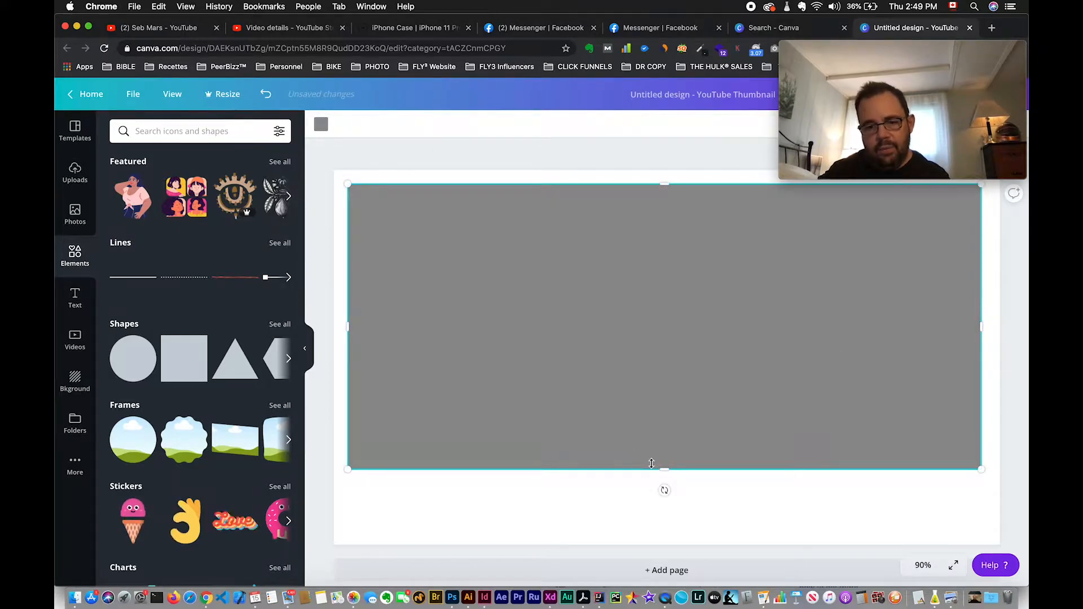
pyautogui.moveTo(664, 474); pyautogui.dragTo(668, 528)
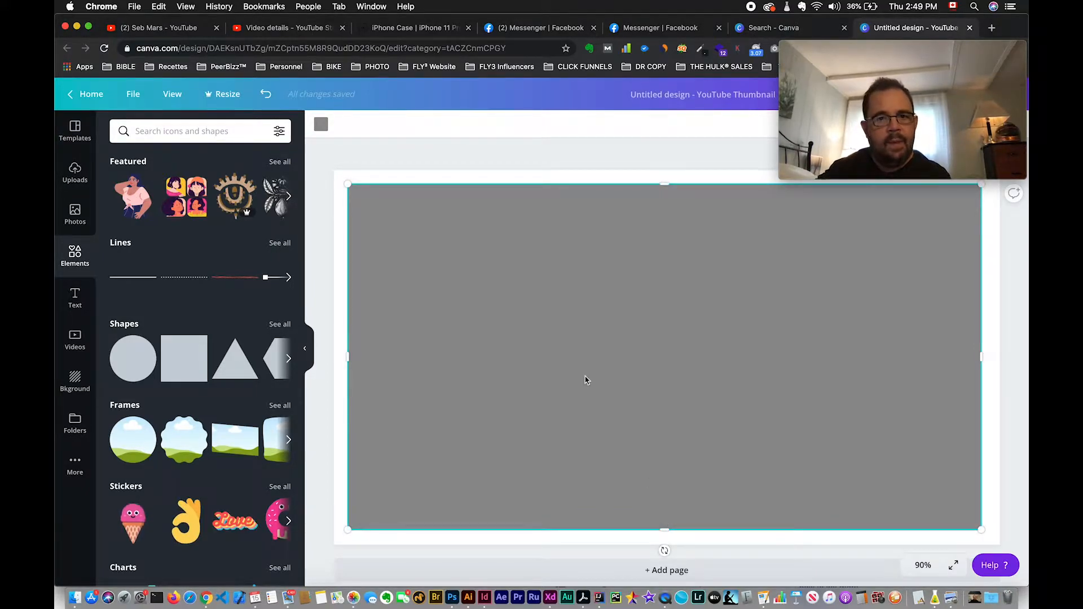
pyautogui.moveTo(790, 123)
pyautogui.moveTo(848, 47); pyautogui.dragTo(567, 37)
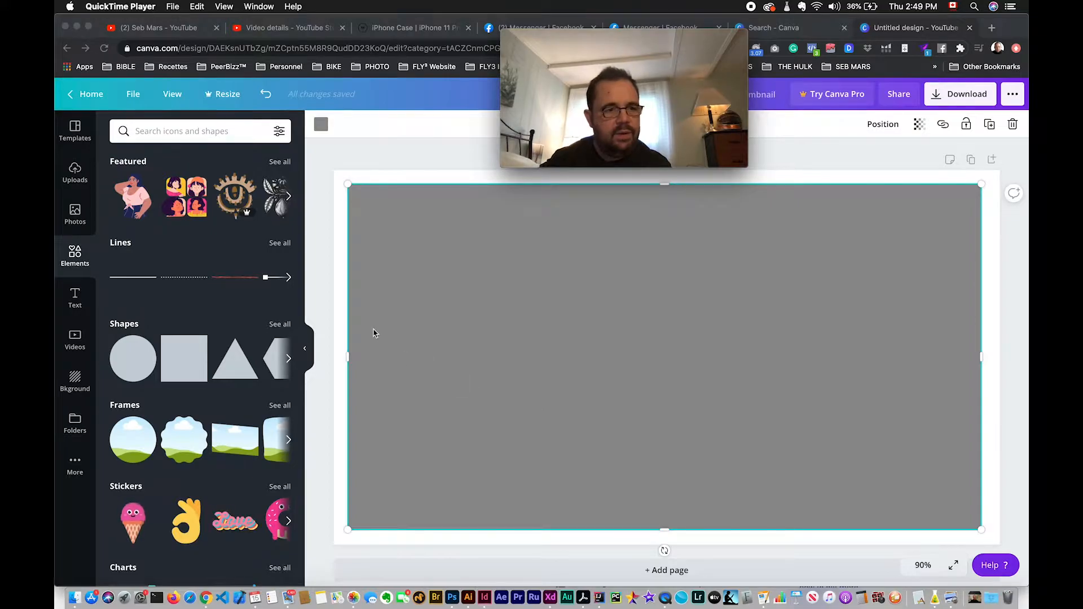
pyautogui.scroll(-15, 214, 356)
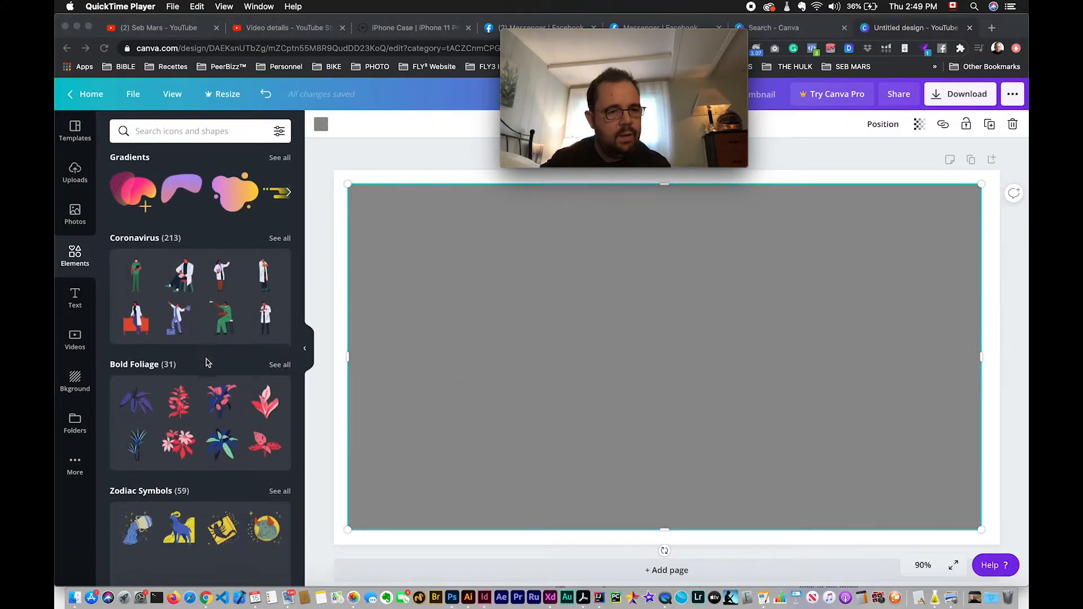
pyautogui.scroll(12, 206, 362)
pyautogui.scroll(3, 206, 362)
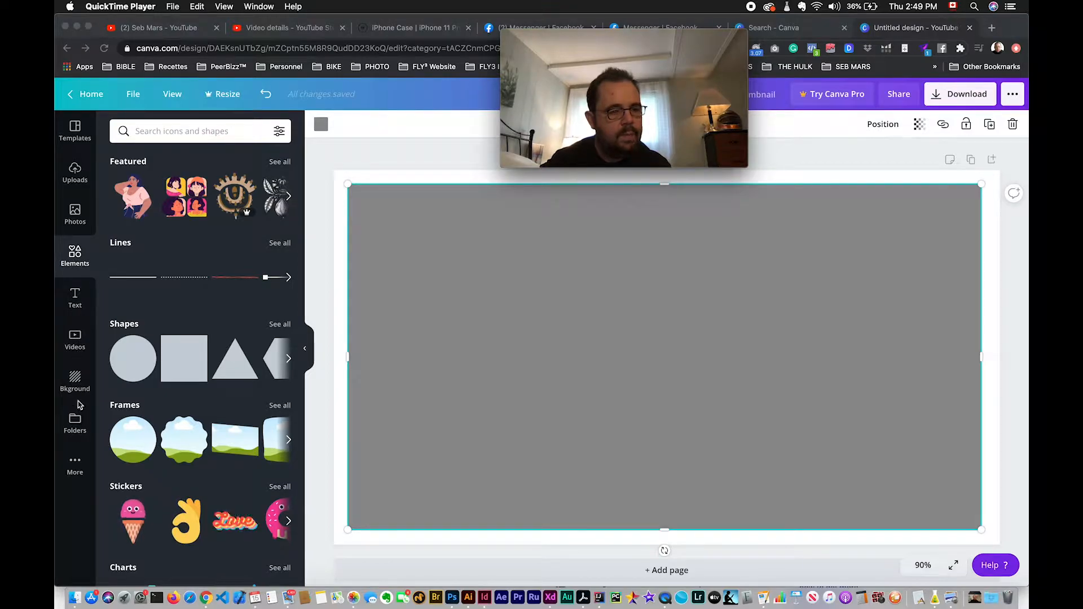
pyautogui.moveTo(567, 38)
pyautogui.moveTo(566, 38); pyautogui.dragTo(784, 4)
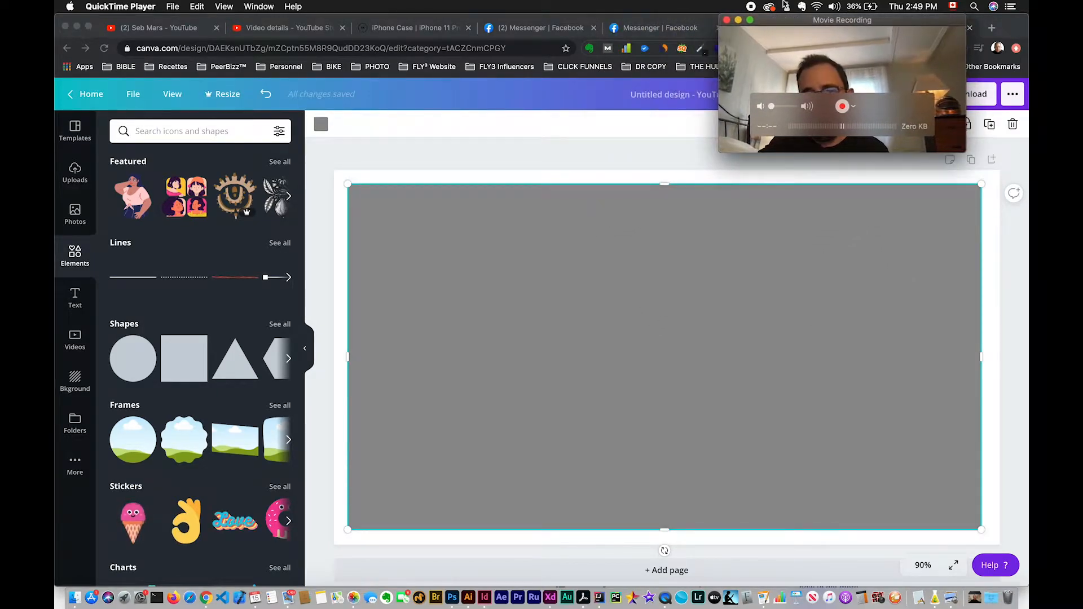
# Step: Change the fill color of the large gray rectangle to black
pyautogui.click(322, 128)
pyautogui.click(321, 126)
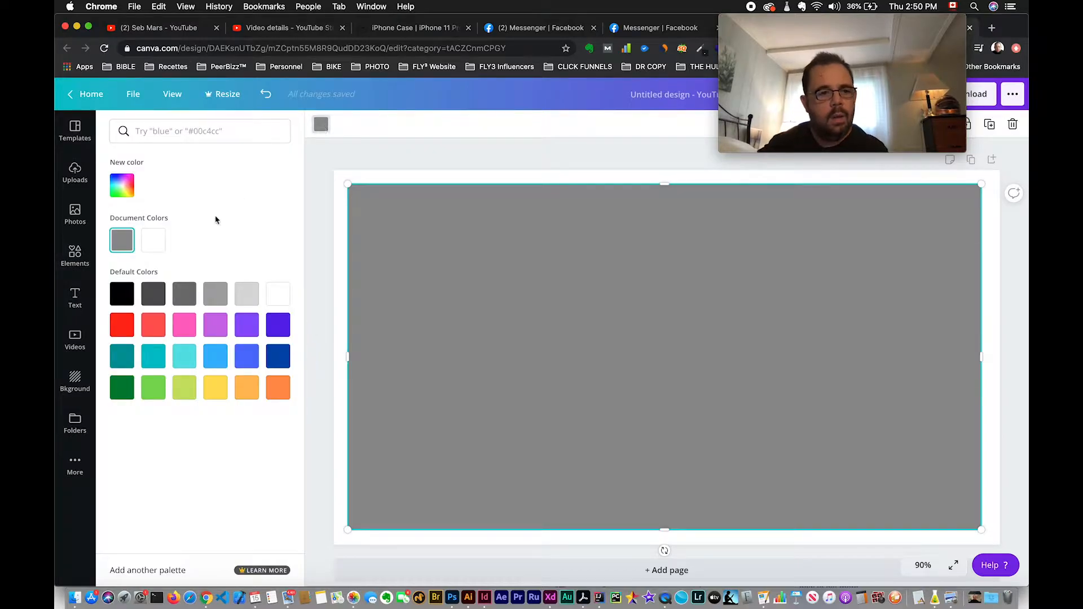
pyautogui.click(119, 297)
pyautogui.click(406, 160)
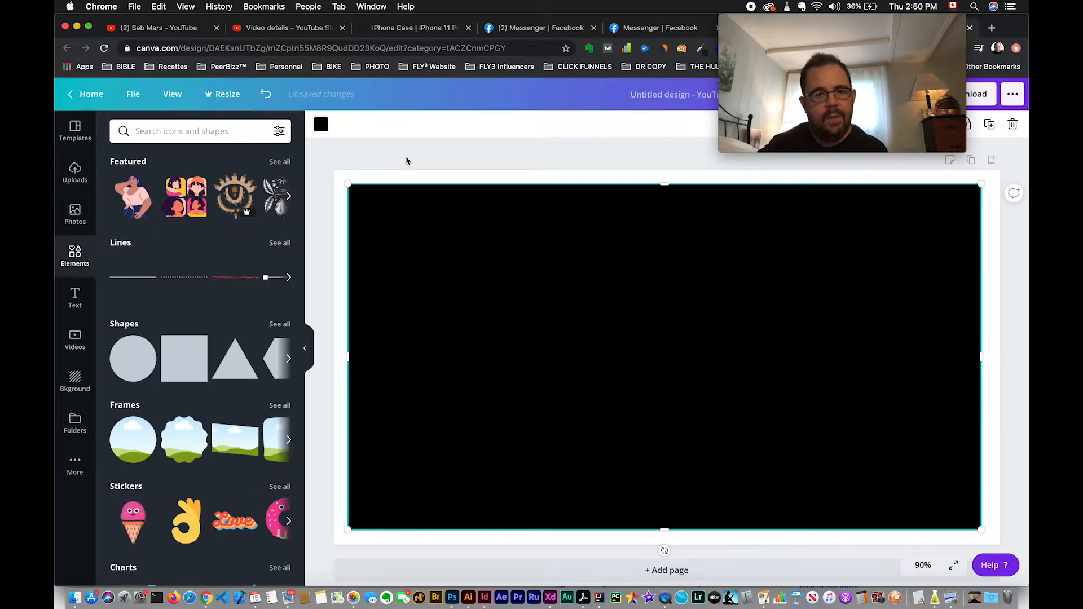
# Step: Search the text library for "iron strike"
pyautogui.click(84, 301)
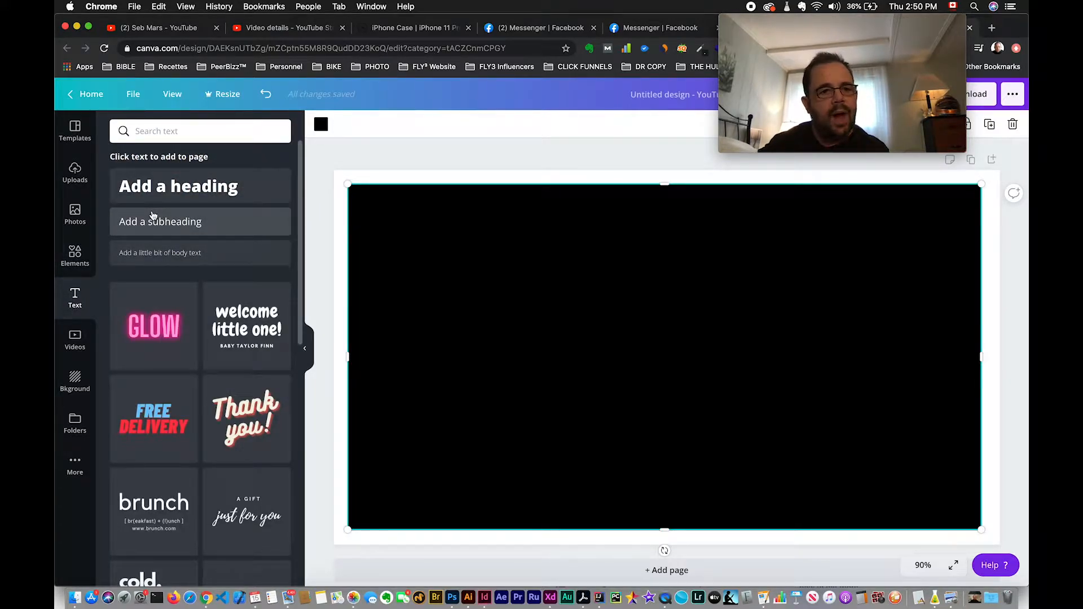
pyautogui.click(146, 133)
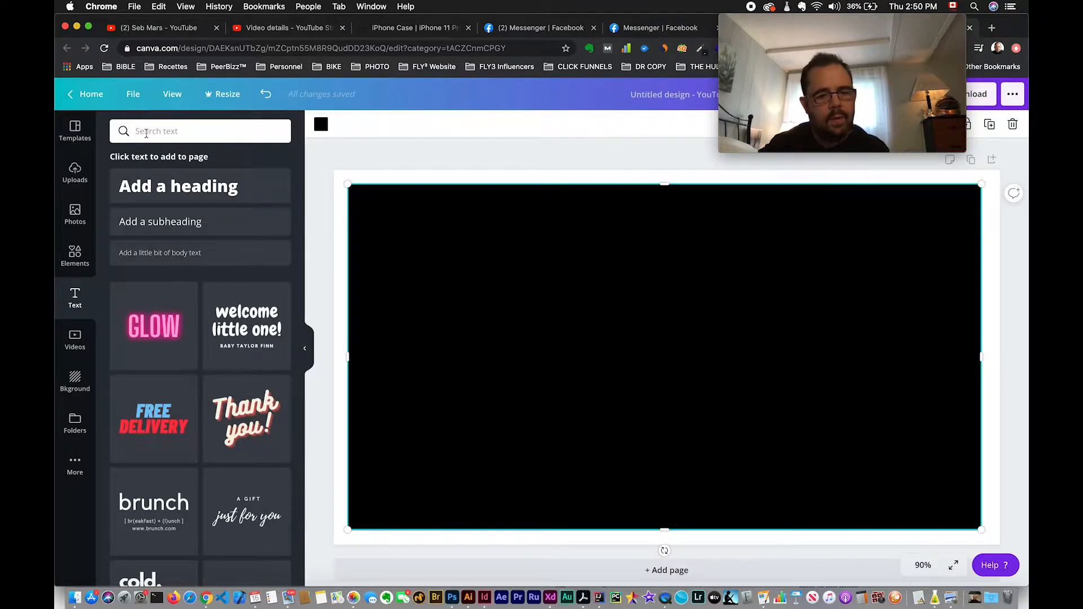
pyautogui.write('iron')
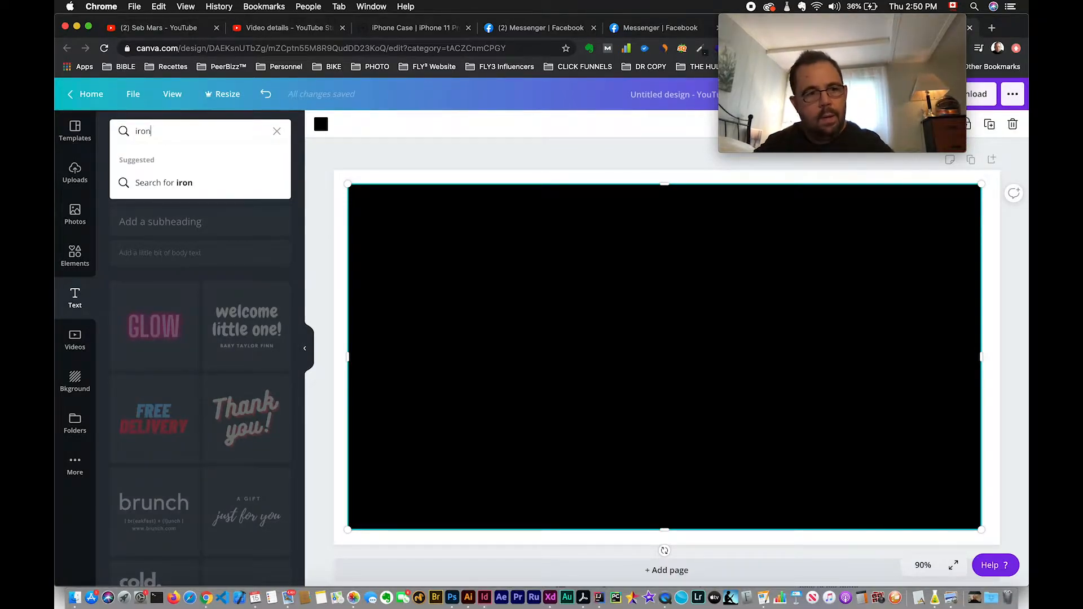
pyautogui.write(' strike')
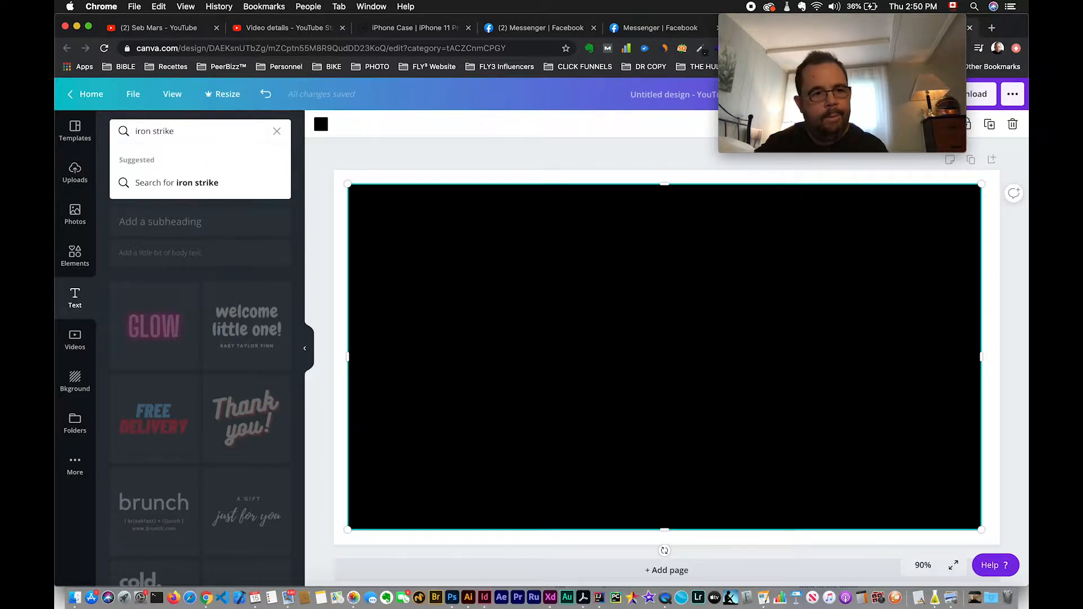
pyautogui.click(172, 183)
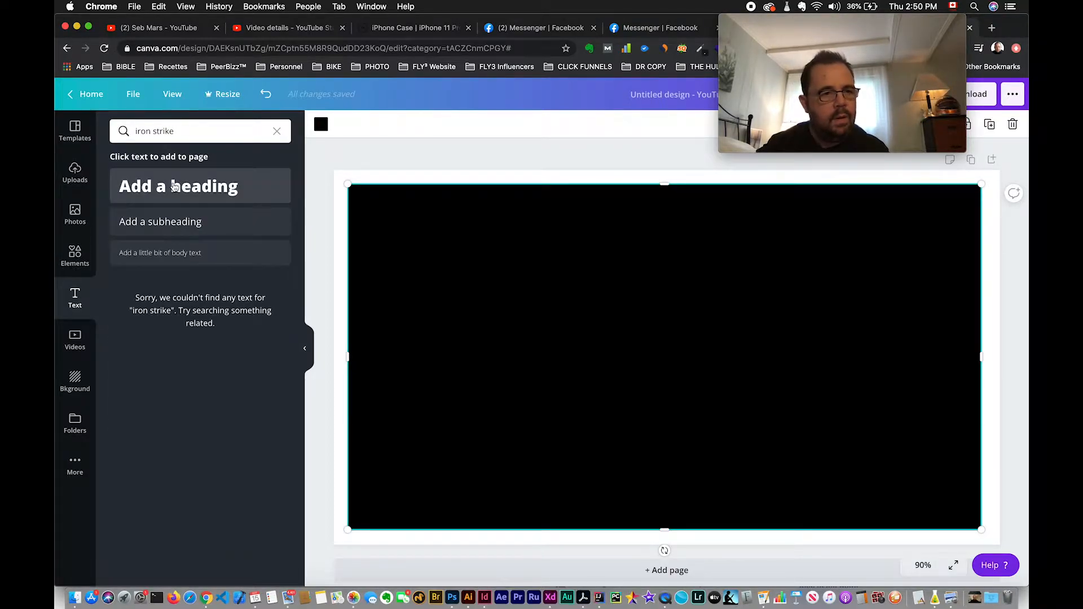
# Step: Add a heading text box and move it to the upper-left area of the black rectangle
pyautogui.click(174, 186)
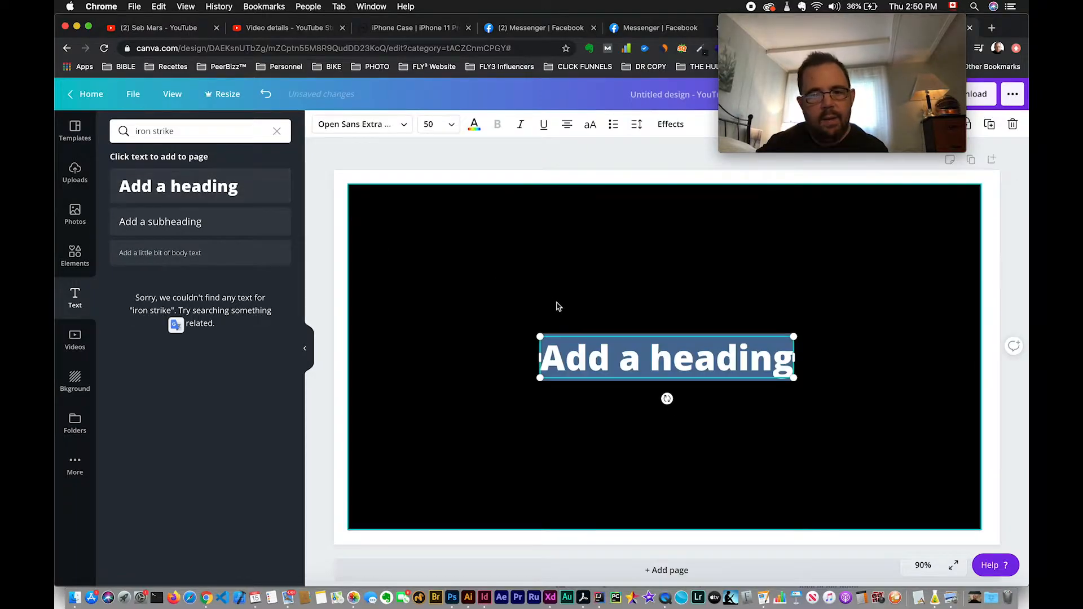
pyautogui.moveTo(589, 361); pyautogui.dragTo(563, 348)
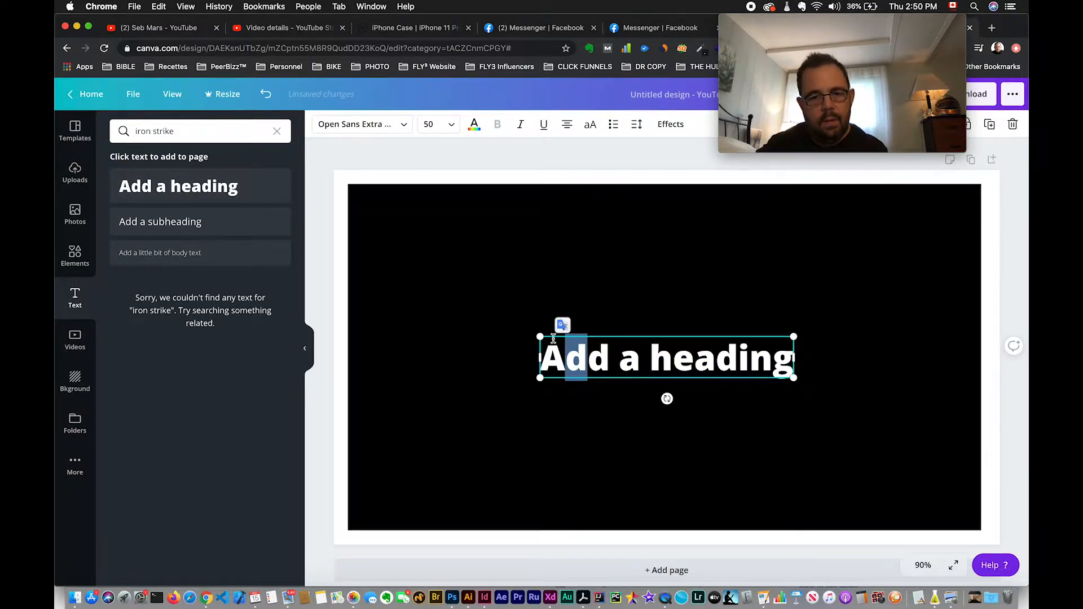
pyautogui.click(558, 310)
pyautogui.click(575, 363)
pyautogui.moveTo(576, 363); pyautogui.dragTo(417, 266)
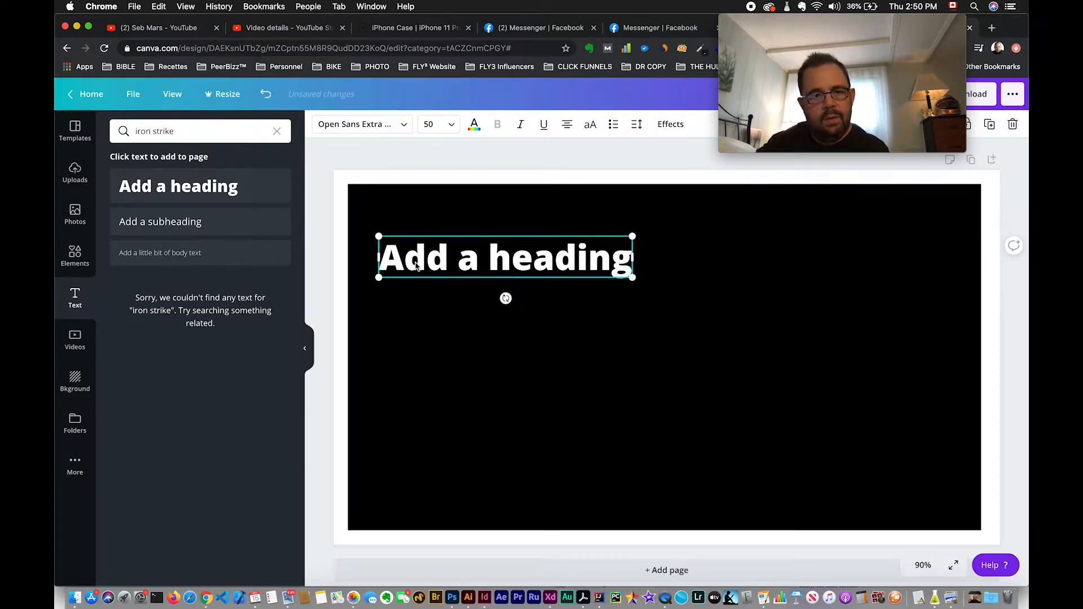
# Step: Replace the placeholder heading text with "HOW TO"
pyautogui.doubleClick(416, 266)
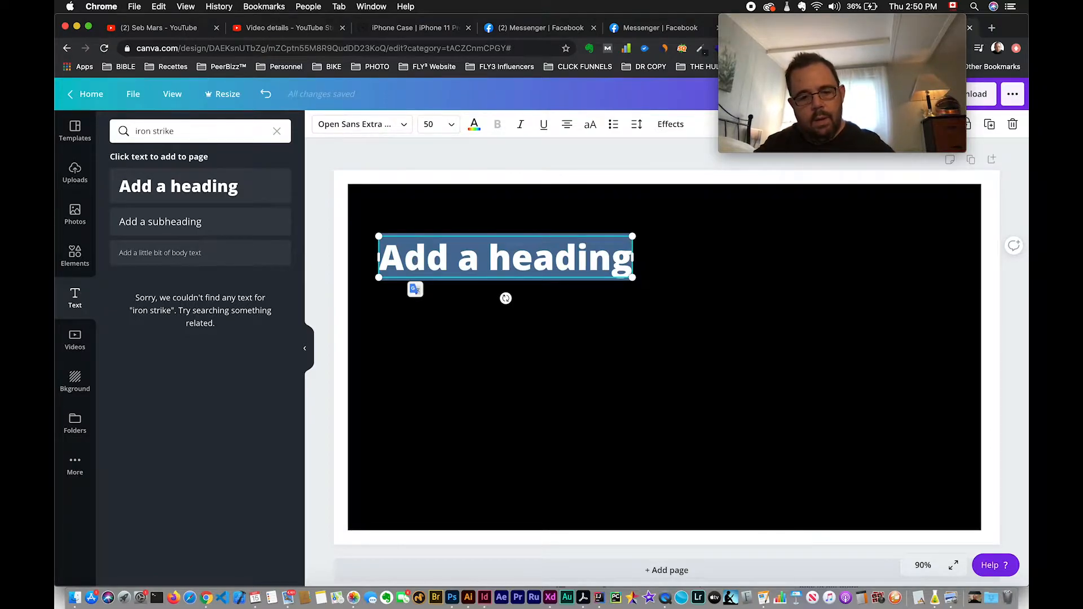
pyautogui.write('HOW TO')
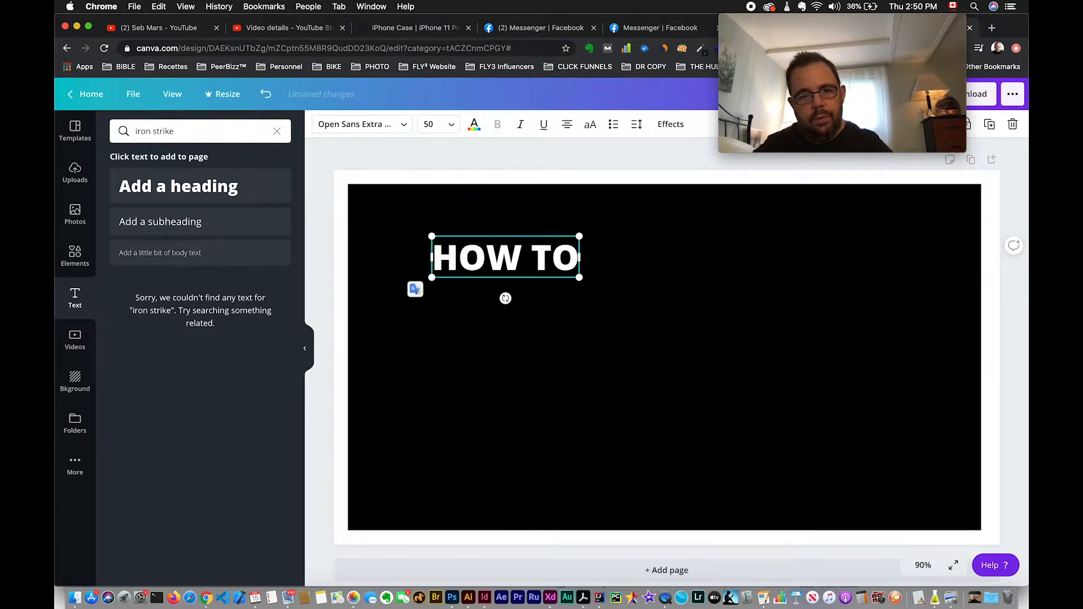
pyautogui.click(436, 153)
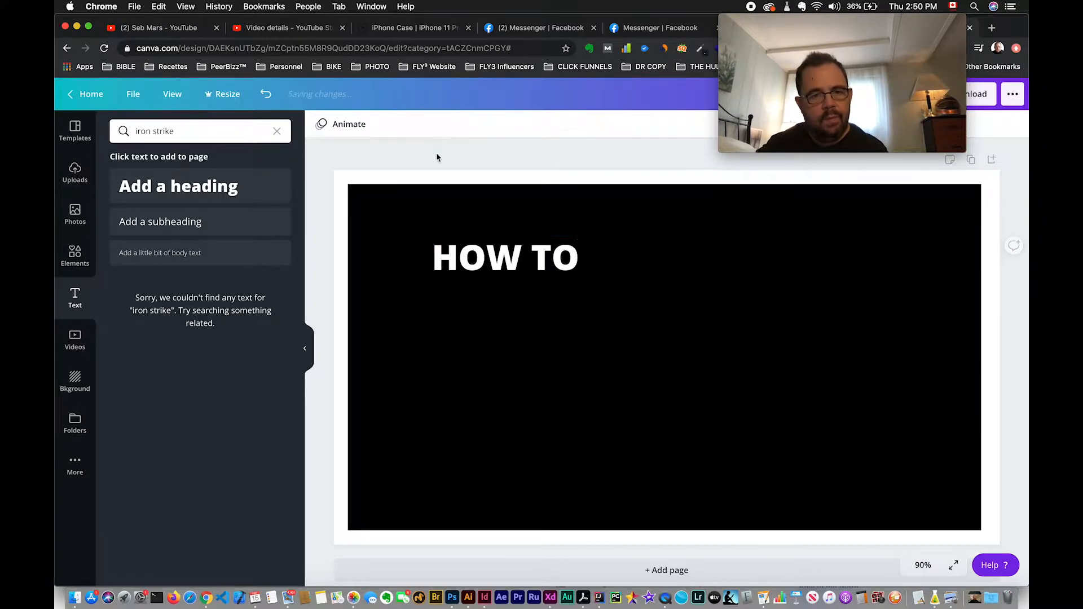
# Step: Set the font size of the HOW TO heading to 72
pyautogui.click(534, 270)
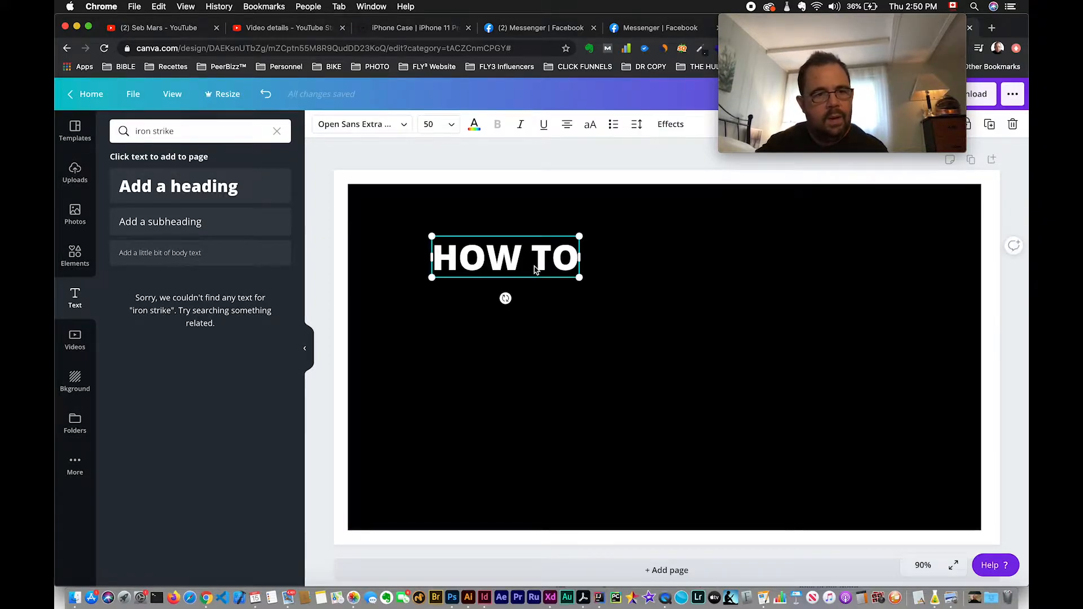
pyautogui.click(451, 131)
pyautogui.scroll(-3, 447, 358)
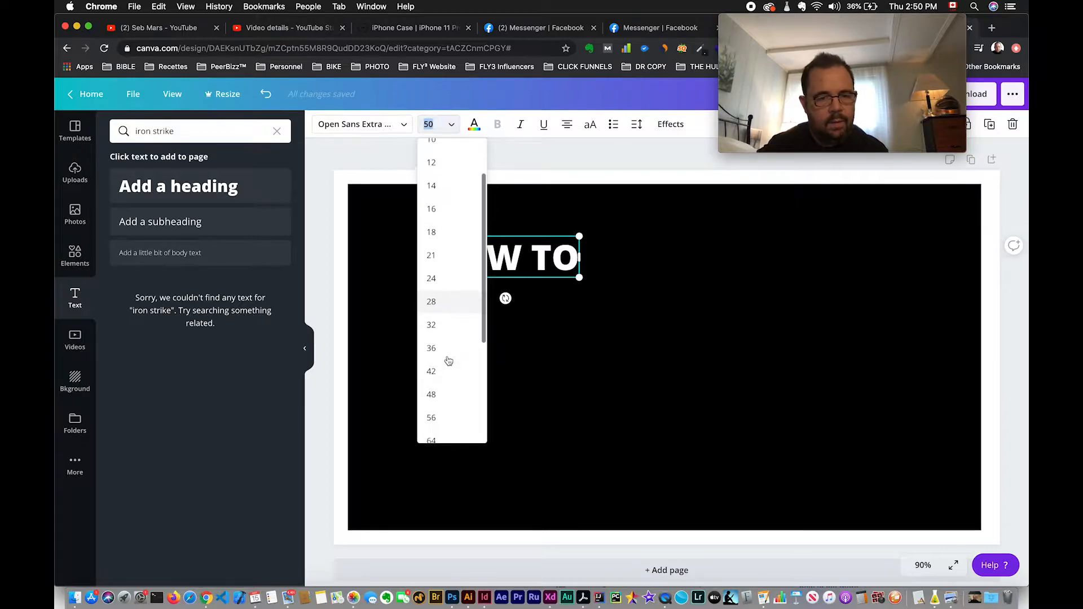
pyautogui.scroll(-2, 447, 359)
pyautogui.click(446, 366)
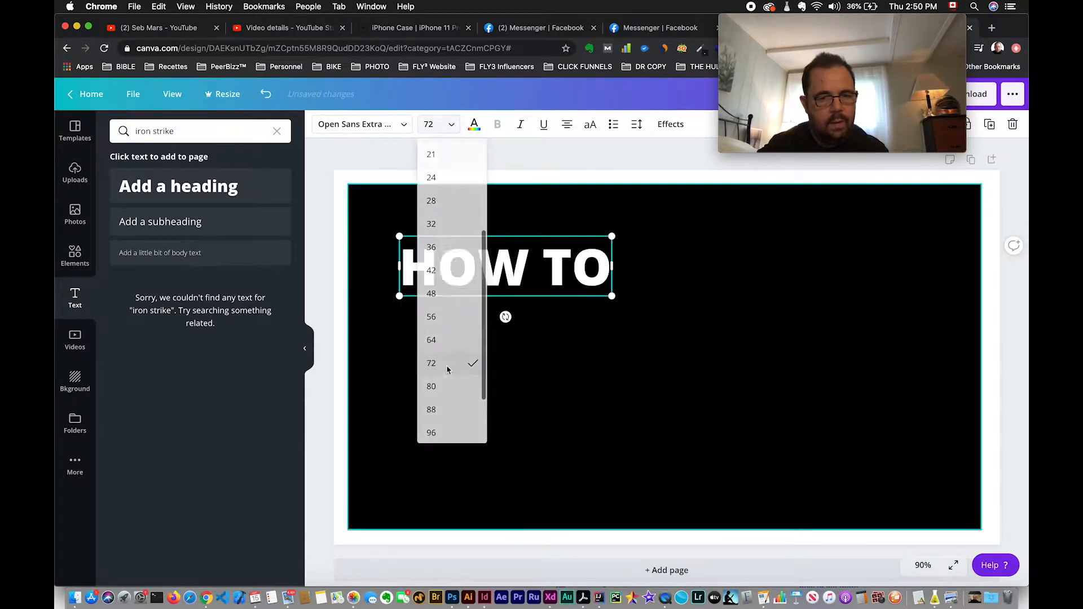
# Step: Enlarge the HOW TO heading to font size 120 and fit it on one line near the black rectangle's upper edge
pyautogui.click(443, 129)
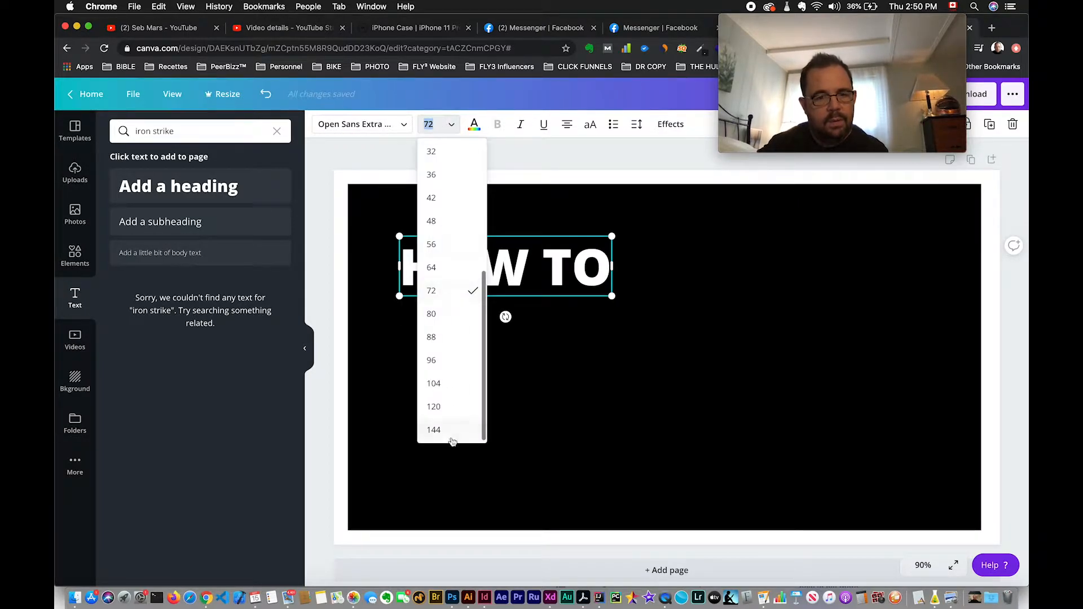
pyautogui.click(449, 416)
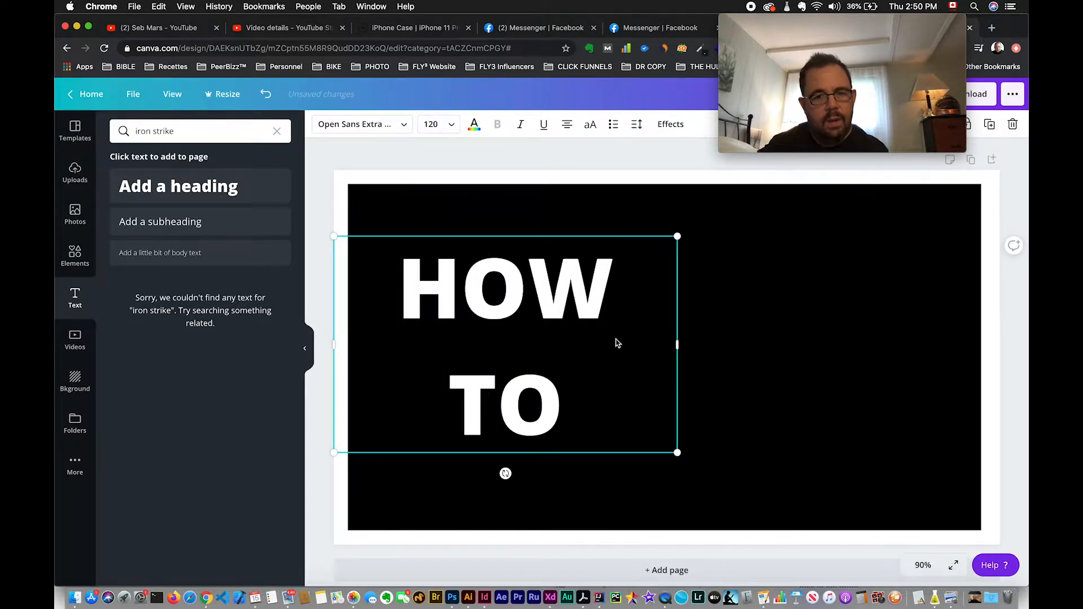
pyautogui.moveTo(677, 343); pyautogui.dragTo(787, 341)
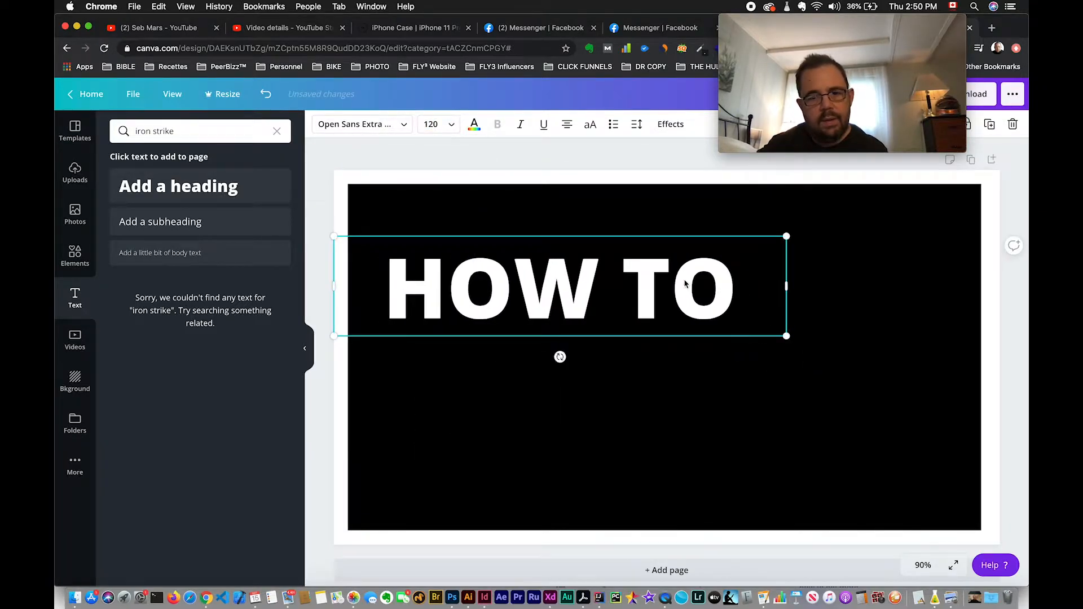
pyautogui.moveTo(681, 282); pyautogui.dragTo(721, 254)
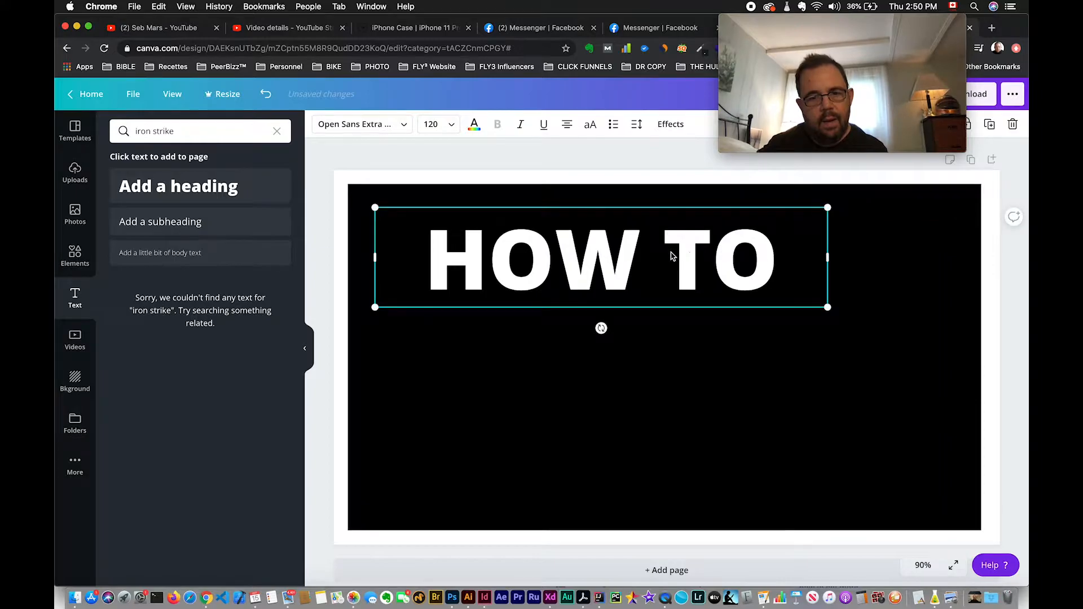
# Step: Break the heading into two lines, HOW above TO, and left-align both lines
pyautogui.press('Return')
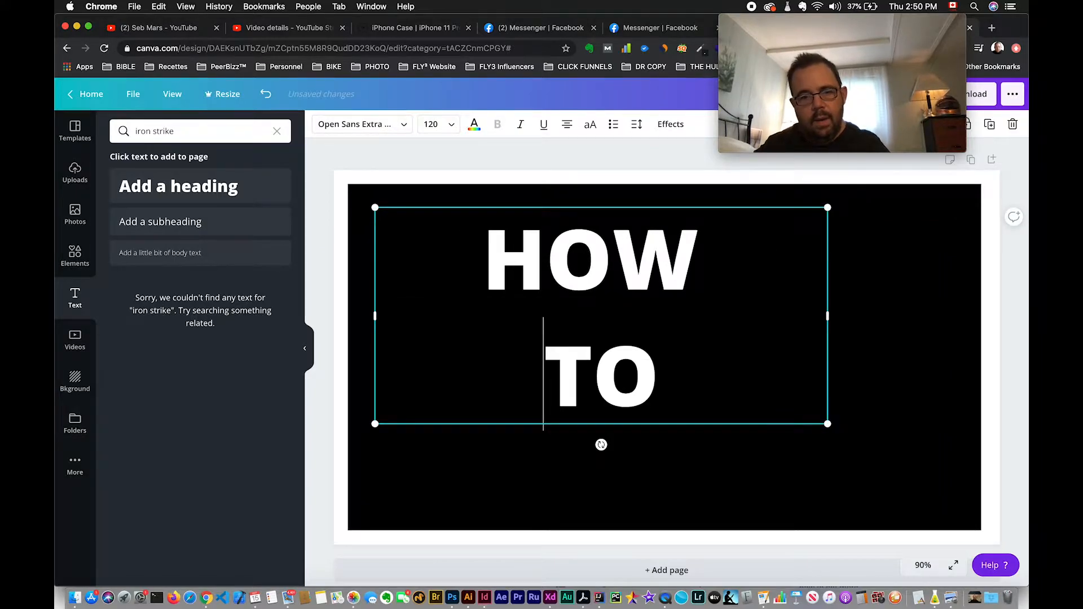
pyautogui.click(566, 129)
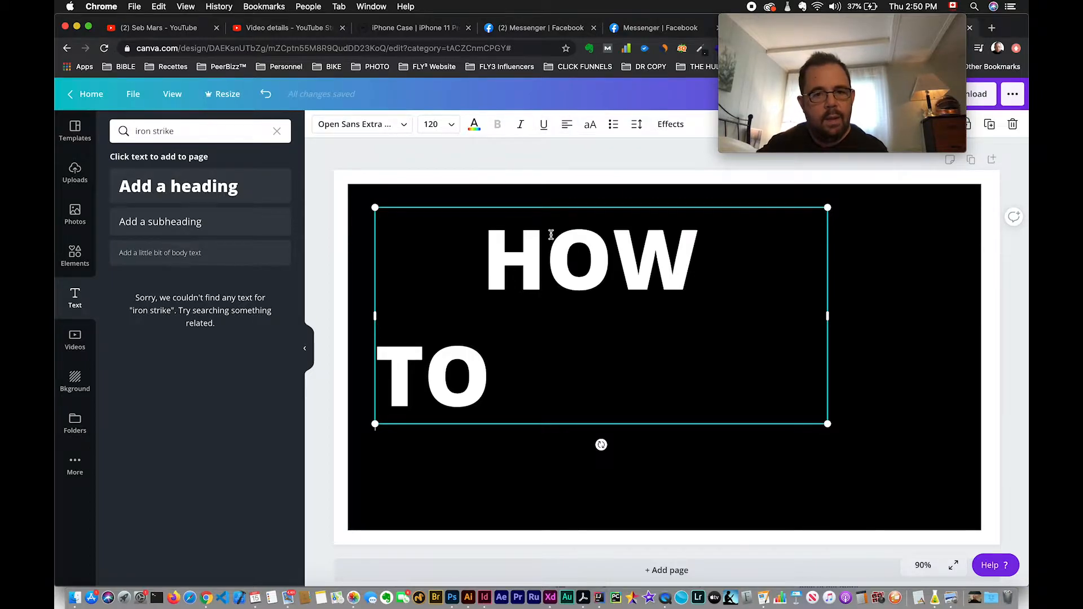
pyautogui.press('super+a')
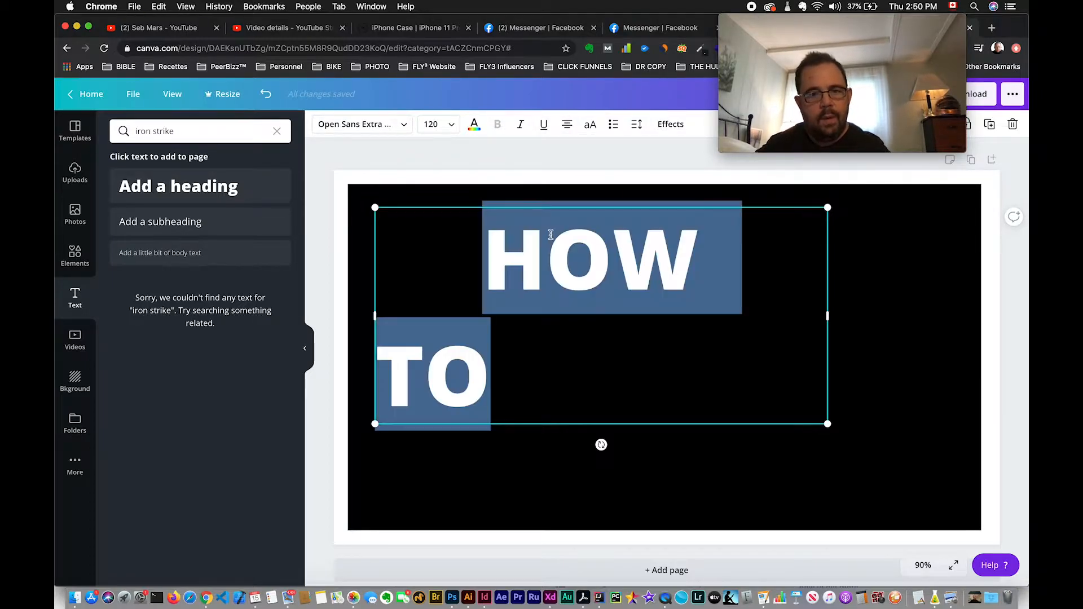
pyautogui.click(566, 129)
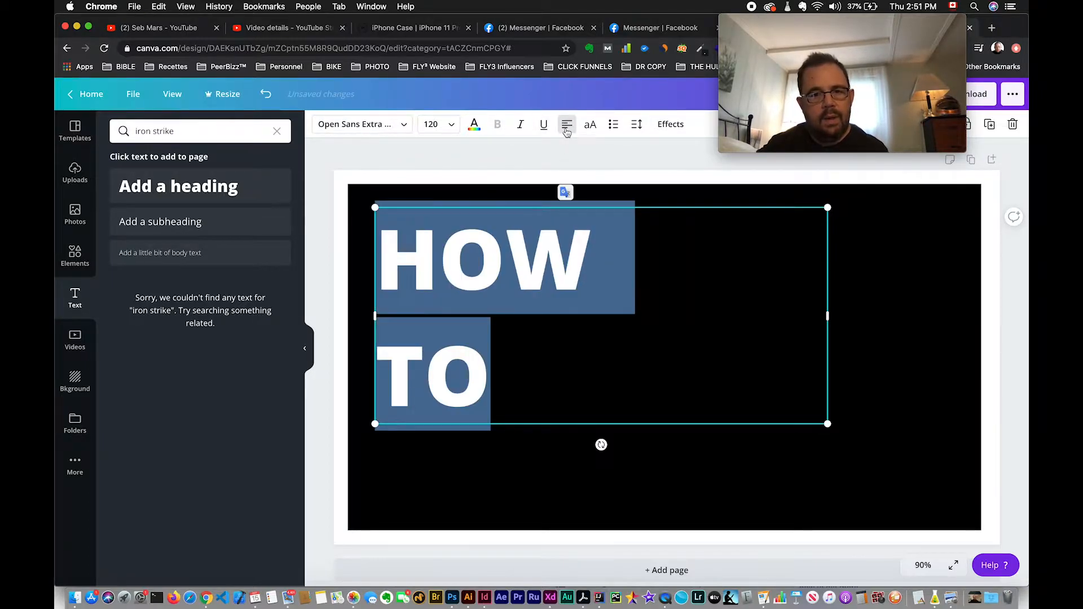
pyautogui.click(505, 154)
pyautogui.moveTo(795, 27); pyautogui.dragTo(825, 32)
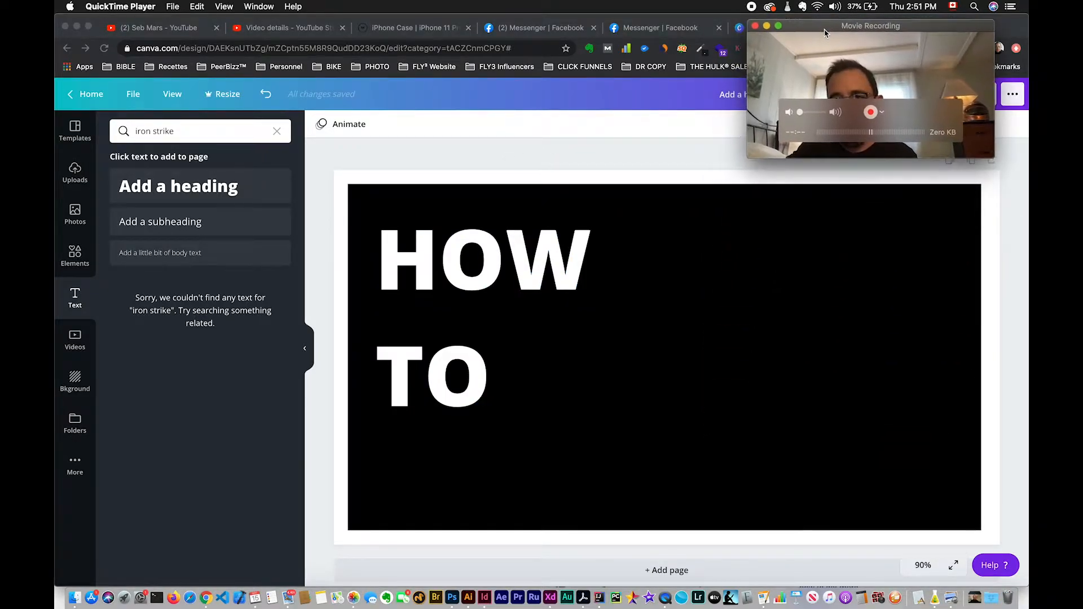
# Step: Reduce the line height of the HOW TO heading to 0.82
pyautogui.click(538, 238)
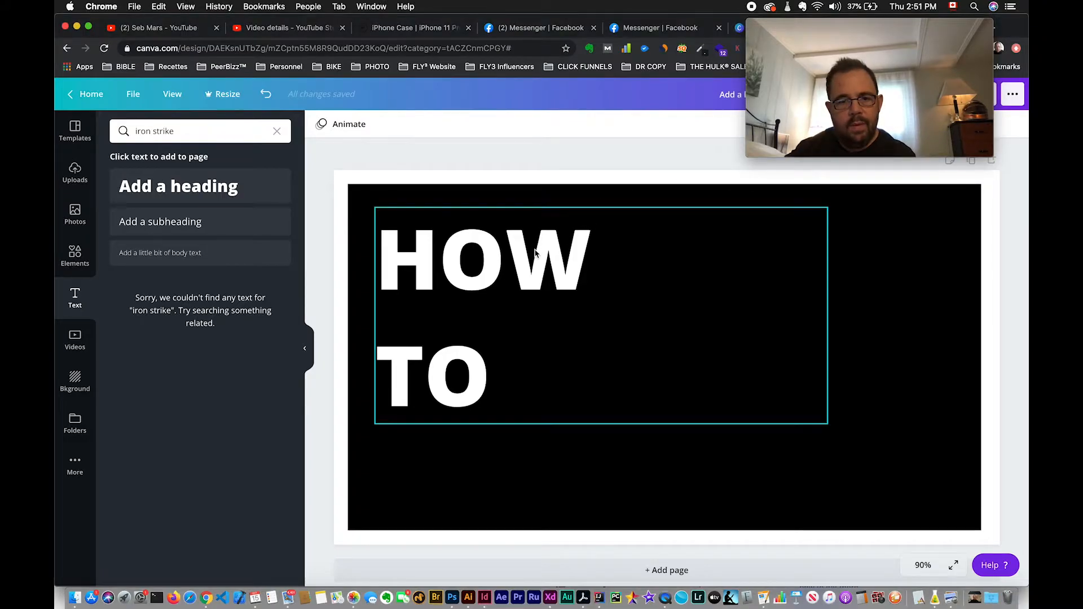
pyautogui.click(535, 253)
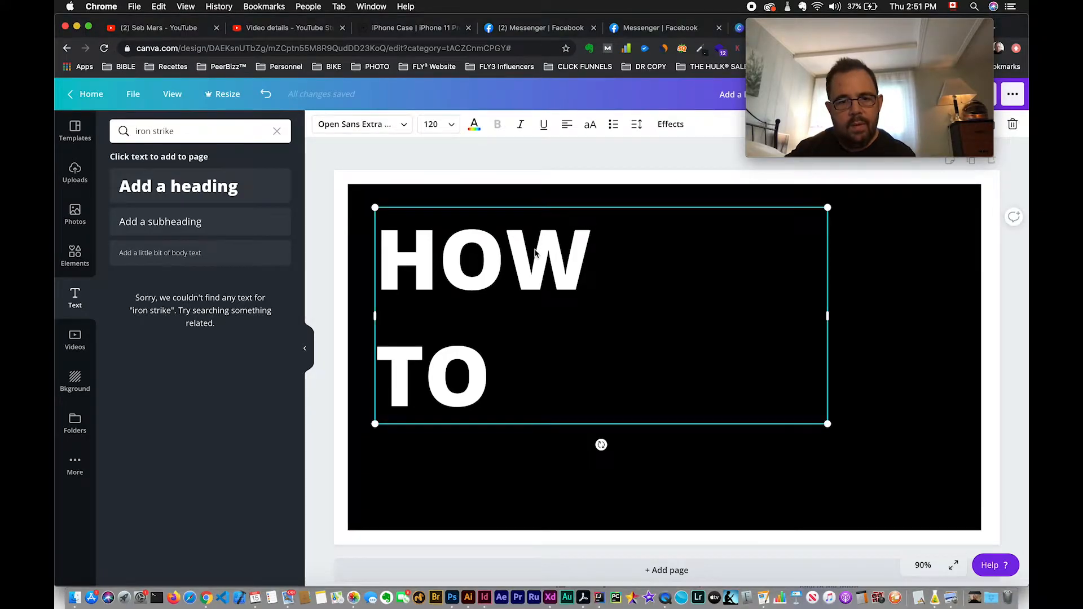
pyautogui.click(635, 125)
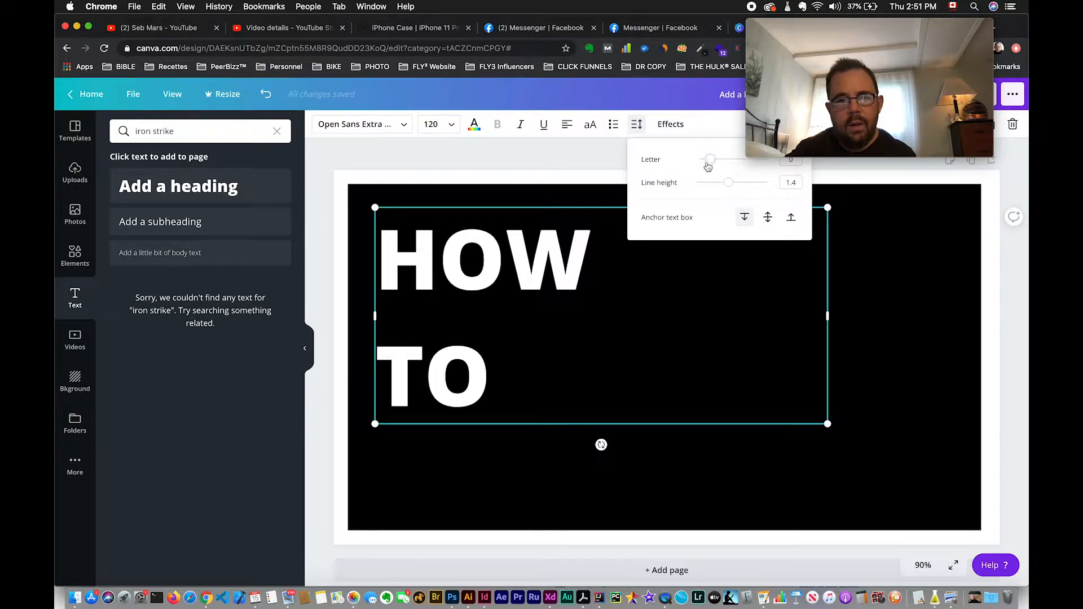
pyautogui.moveTo(728, 182); pyautogui.dragTo(708, 182)
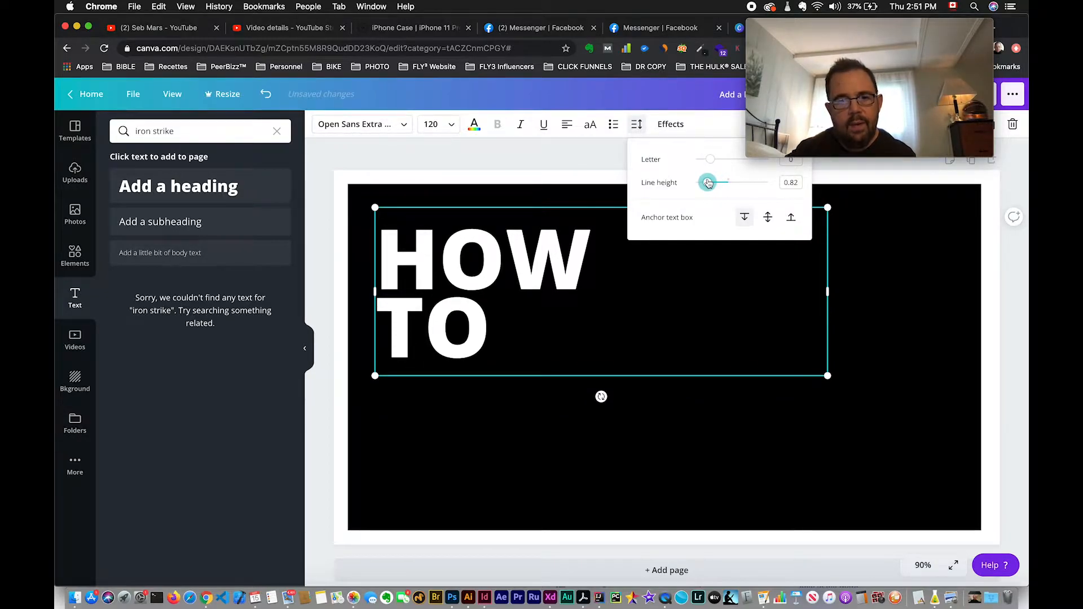
pyautogui.click(588, 150)
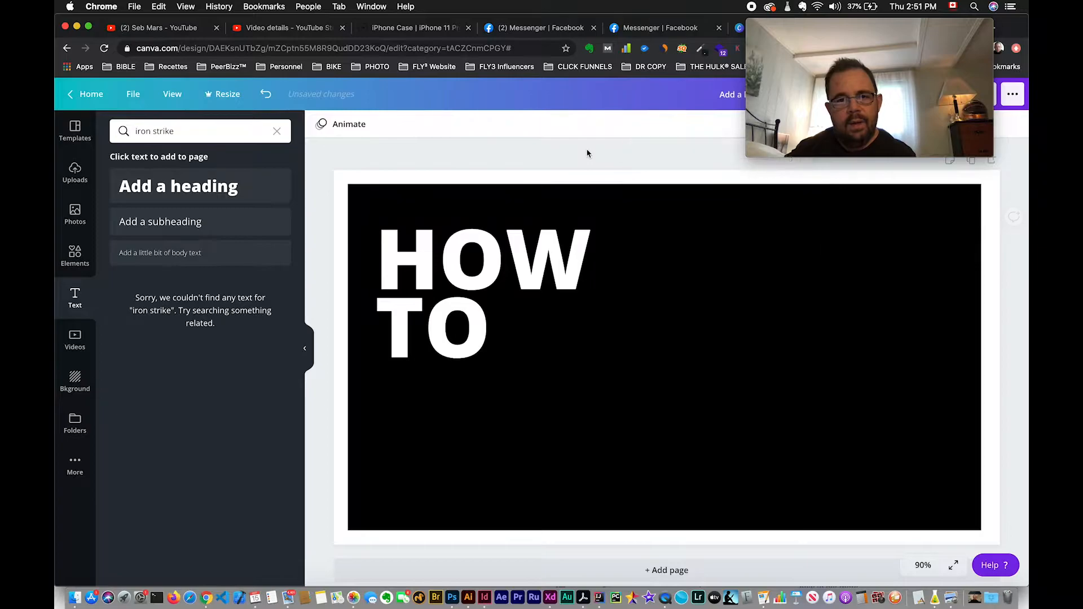
# Step: Set the HOW TO heading's font size to 144 and make it italic
pyautogui.click(512, 234)
pyautogui.click(448, 124)
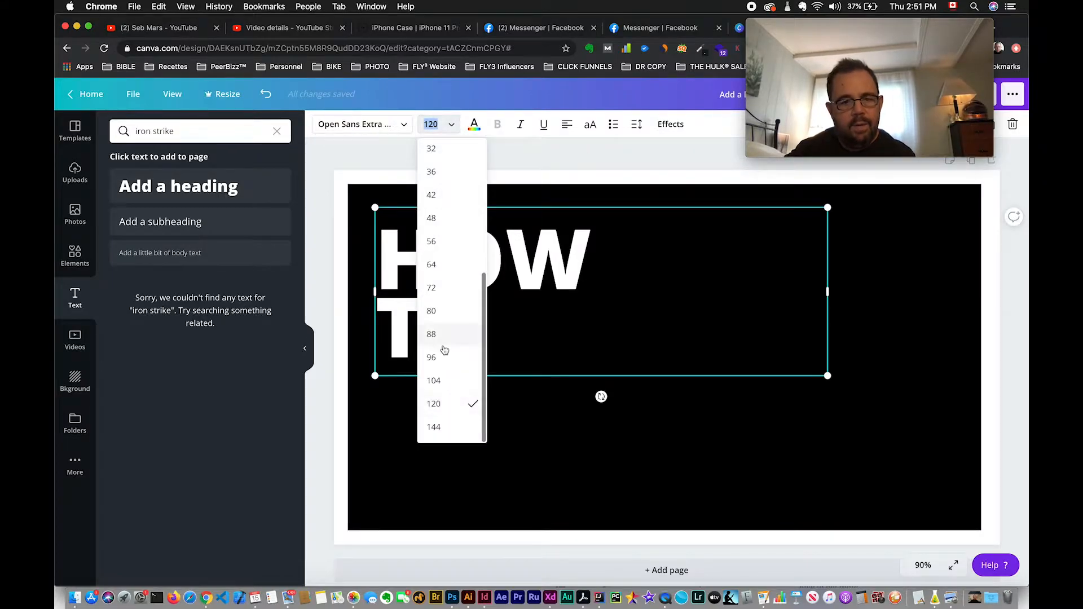
pyautogui.click(448, 428)
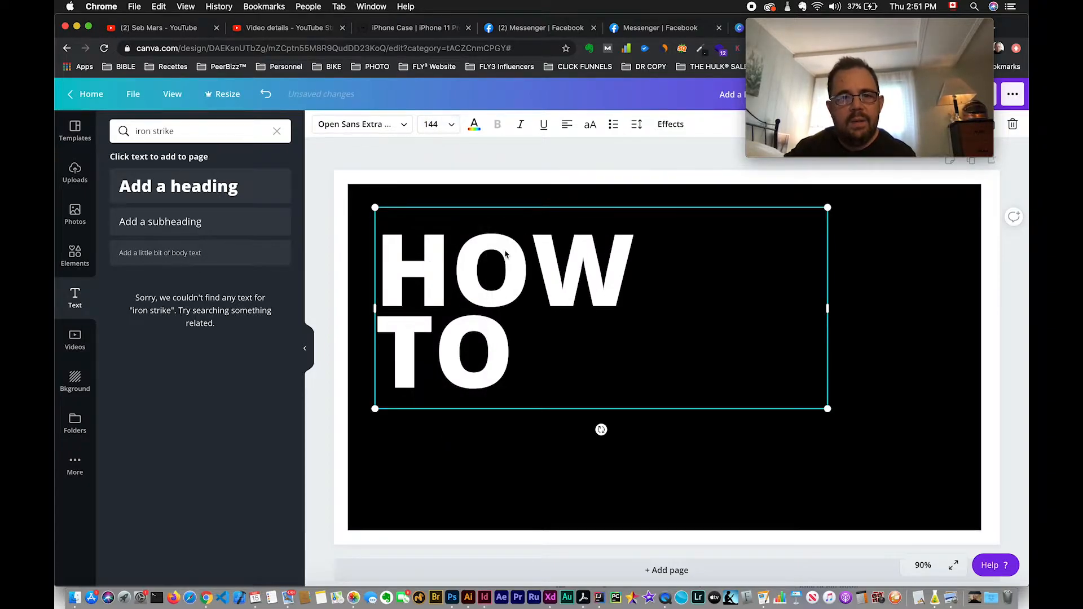
pyautogui.click(520, 128)
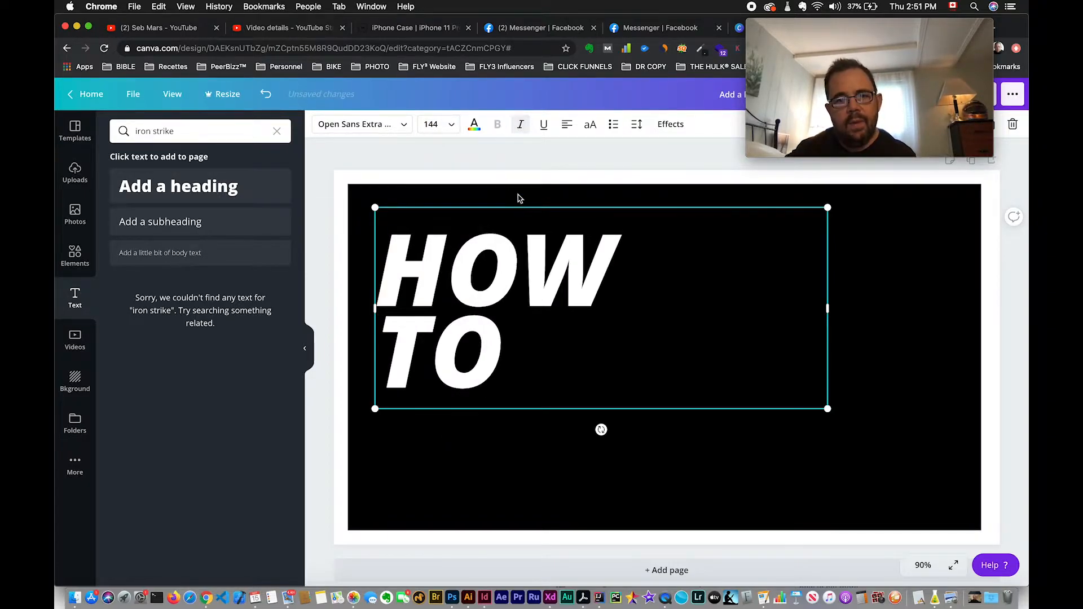
pyautogui.click(522, 164)
# Step: Move the HOW TO heading slightly down and to the right inside the black rectangle
pyautogui.click(520, 255)
pyautogui.moveTo(521, 255); pyautogui.dragTo(539, 283)
pyautogui.click(341, 203)
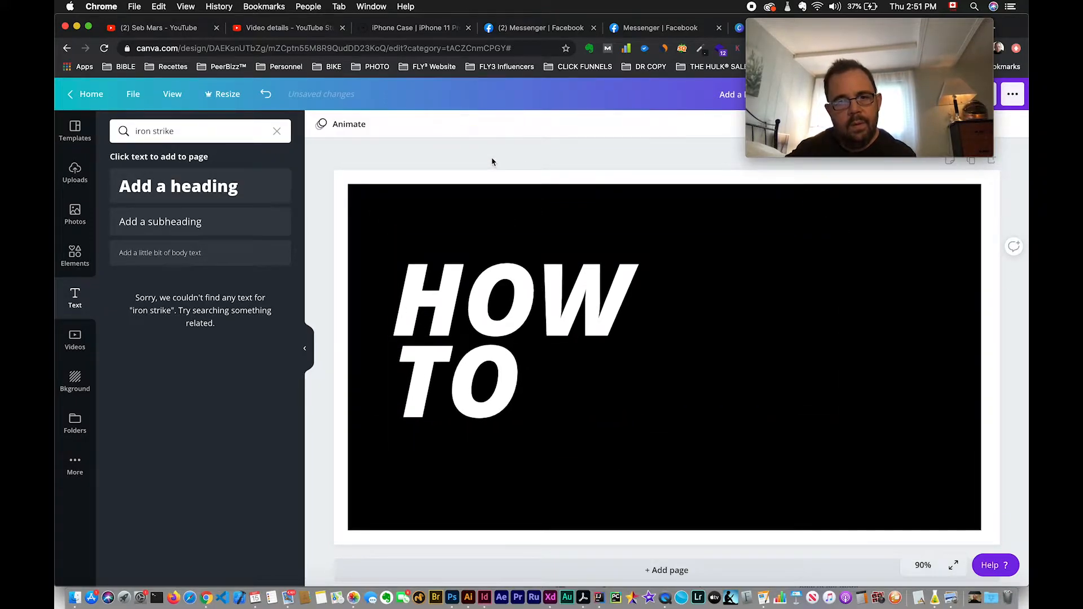
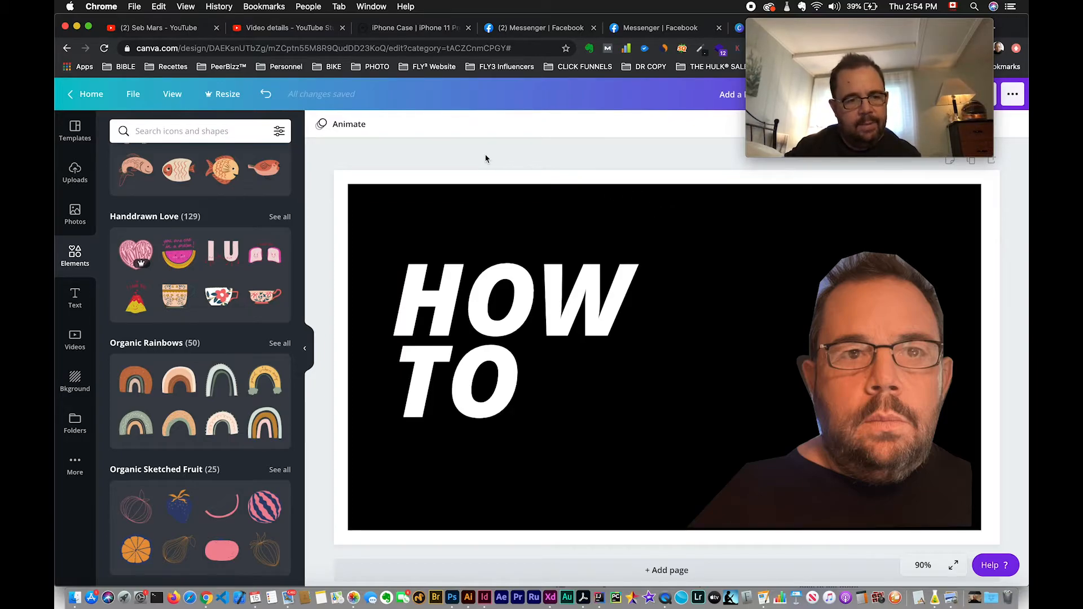
# Step: Browse the elements library's graphic collections, including the available line and arrow designs
pyautogui.scroll(-20, 198, 409)
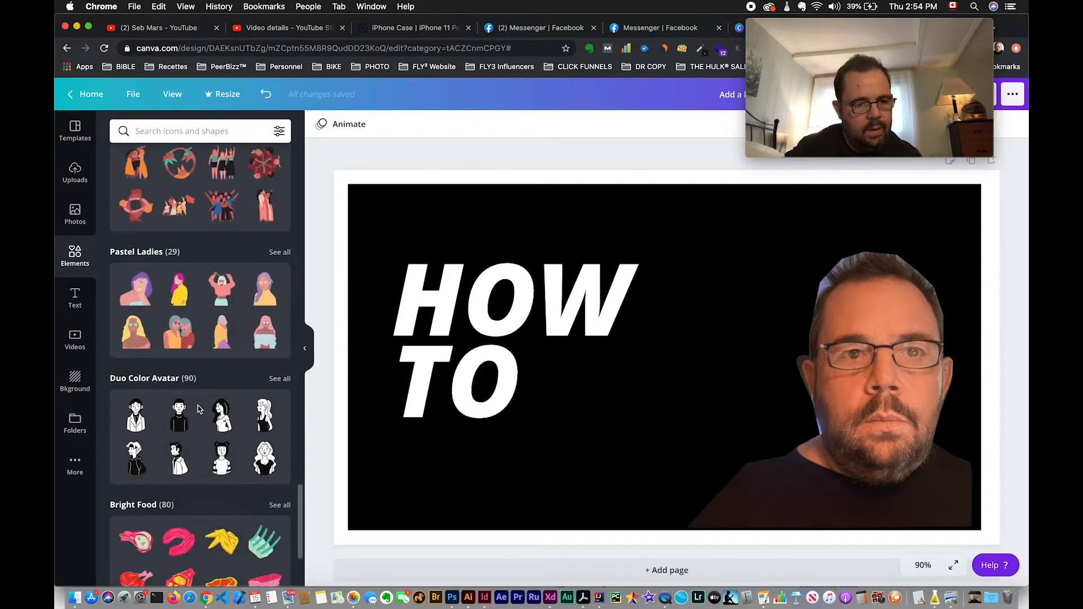
pyautogui.scroll(-2, 197, 409)
pyautogui.scroll(11, 197, 409)
pyautogui.scroll(15, 198, 408)
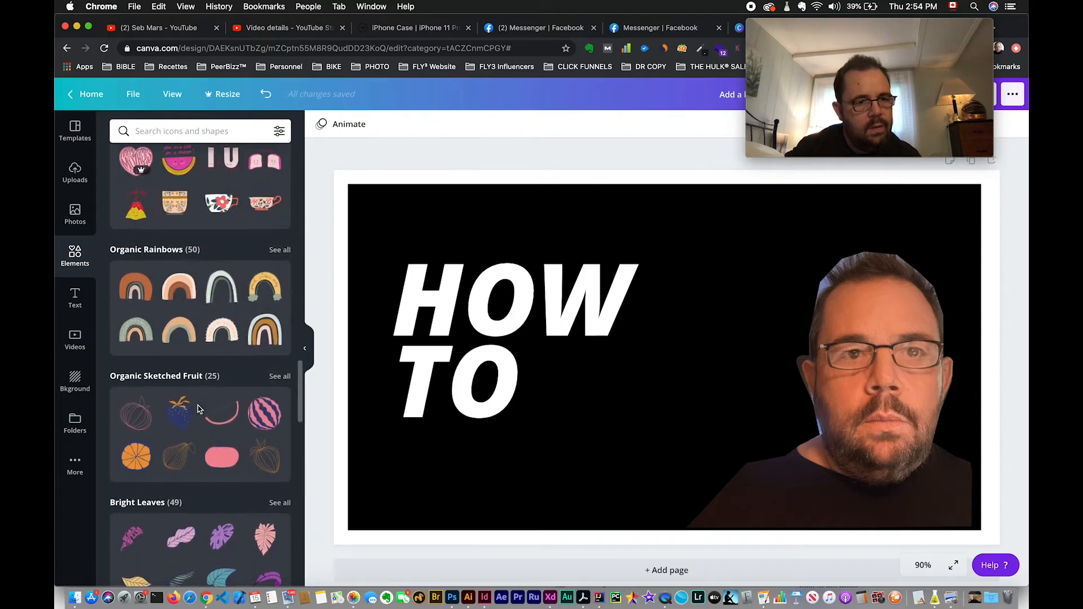
pyautogui.scroll(20, 198, 409)
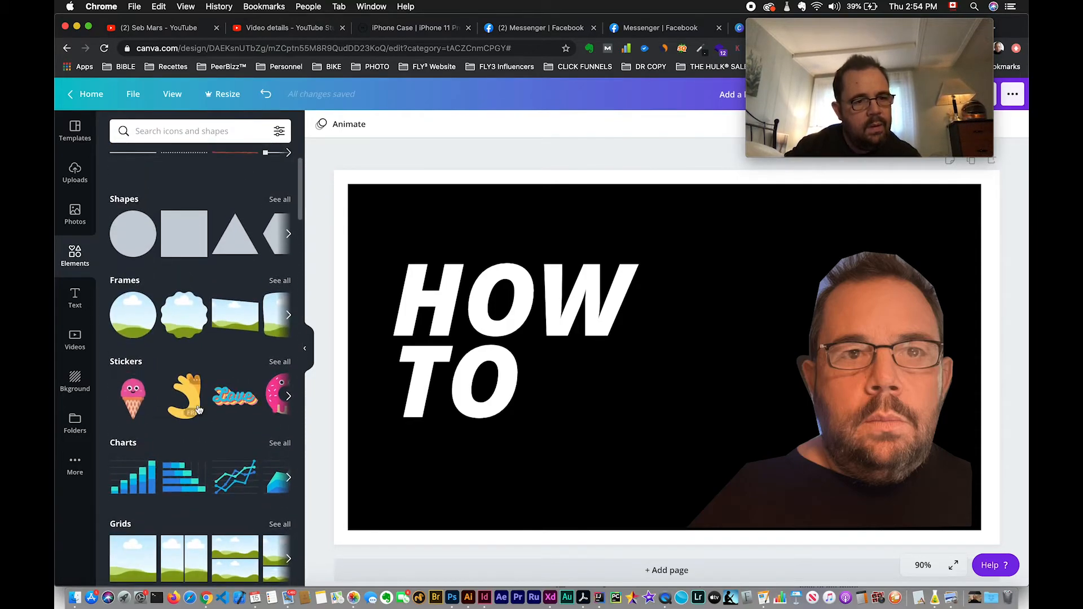
pyautogui.scroll(4, 198, 409)
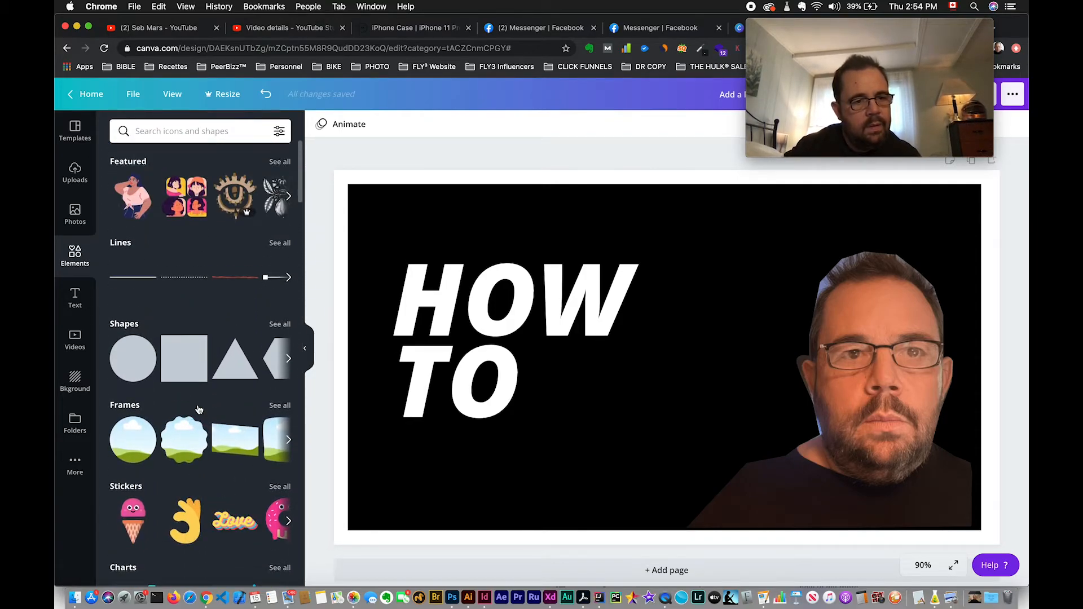
pyautogui.click(283, 282)
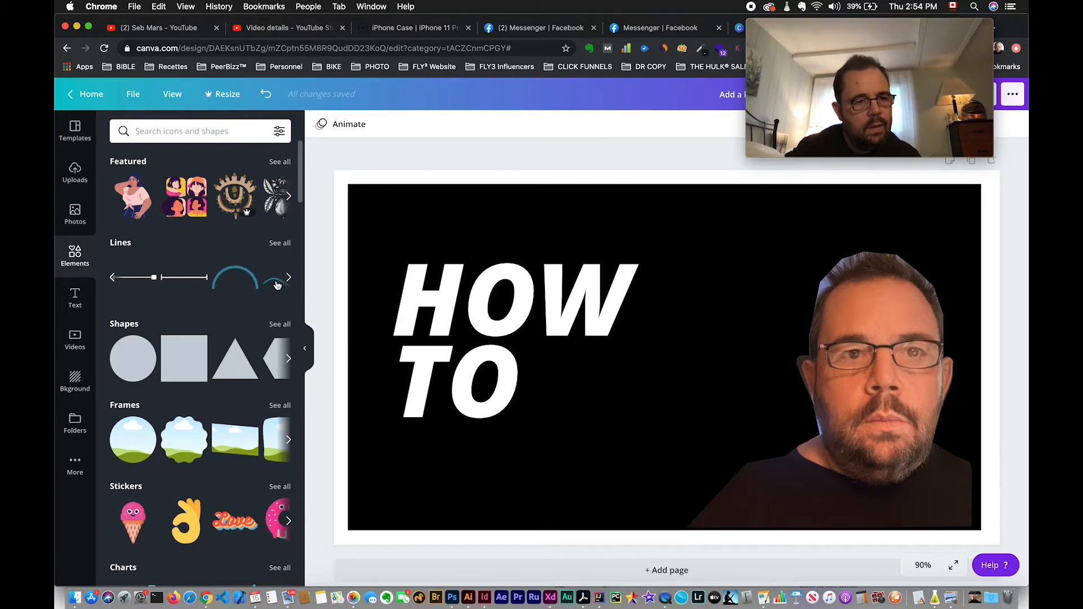
pyautogui.click(289, 278)
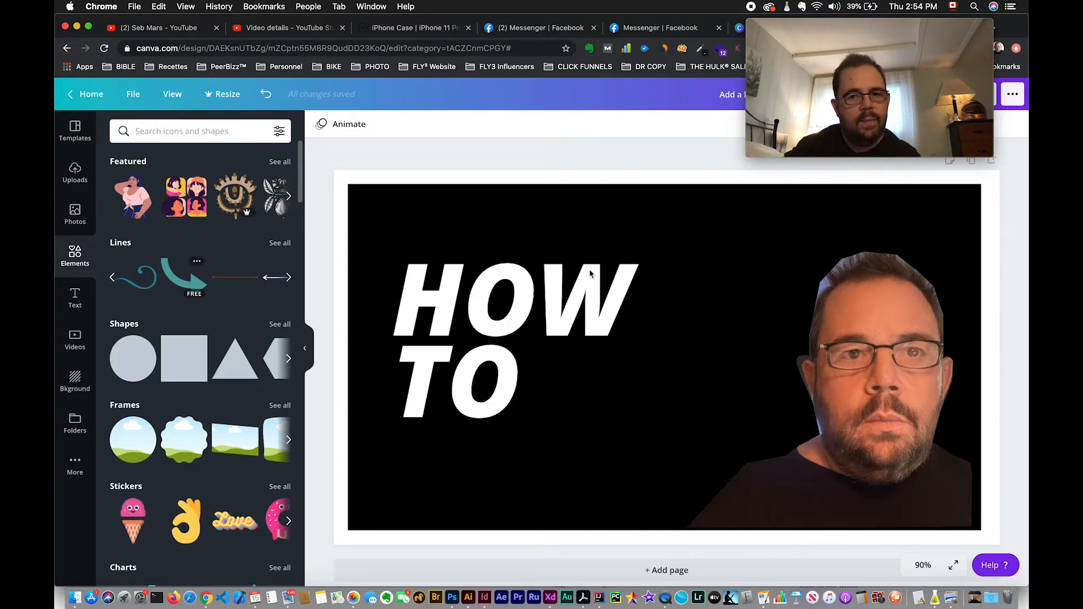
# Step: Review the image effects for the portrait photo and view the Background Remover offer without subscribing
pyautogui.click(857, 315)
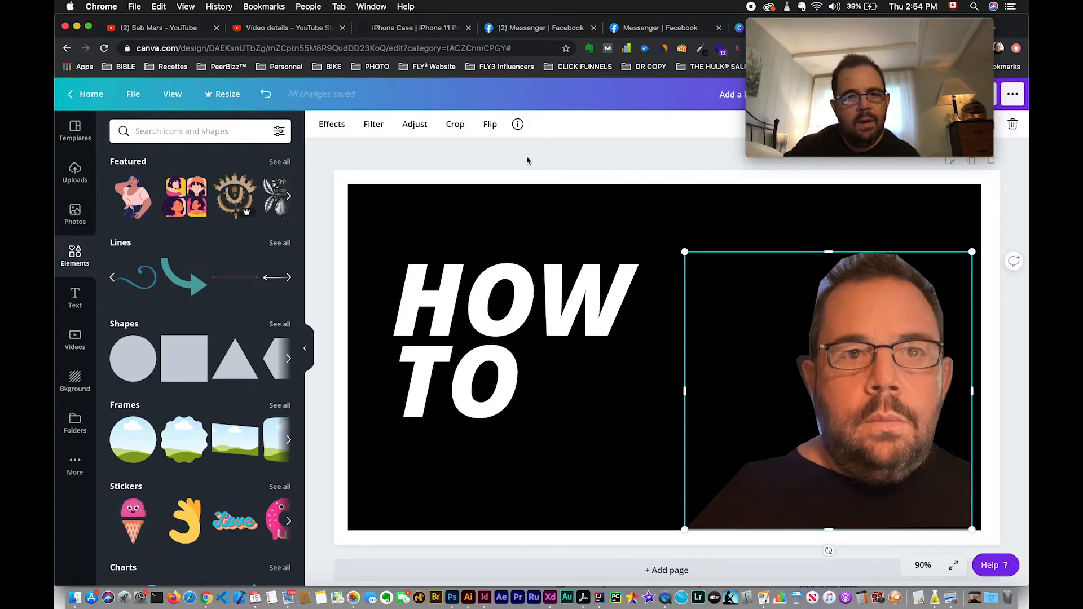
pyautogui.moveTo(812, 28)
pyautogui.mouseDown()
pyautogui.moveTo(421, 125)
pyautogui.moveTo(666, 114)
pyautogui.moveTo(772, 68)
pyautogui.moveTo(823, 30)
pyautogui.mouseUp()
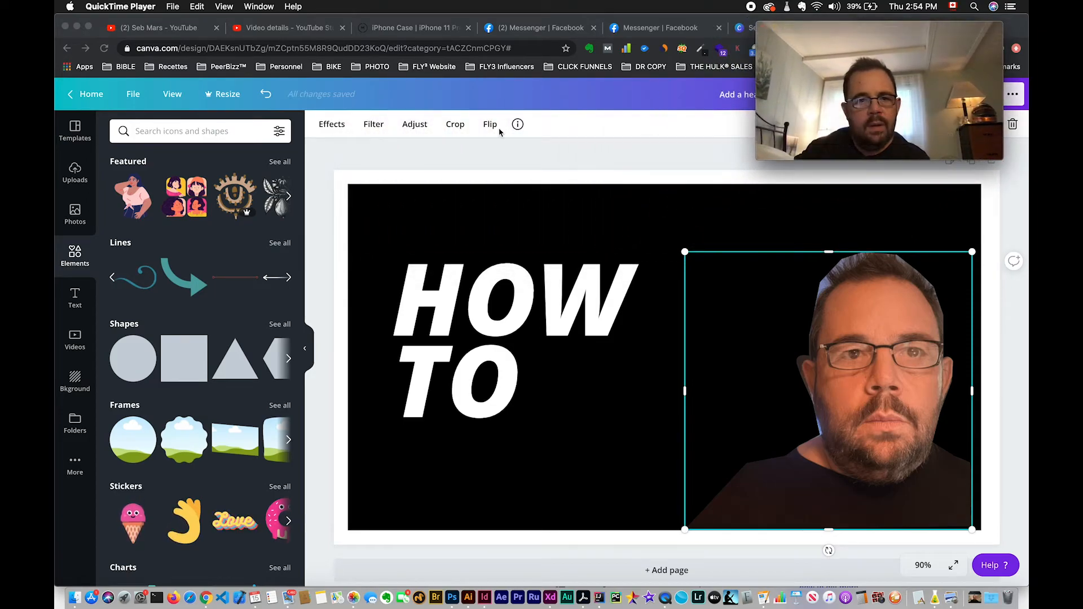
pyautogui.click(417, 129)
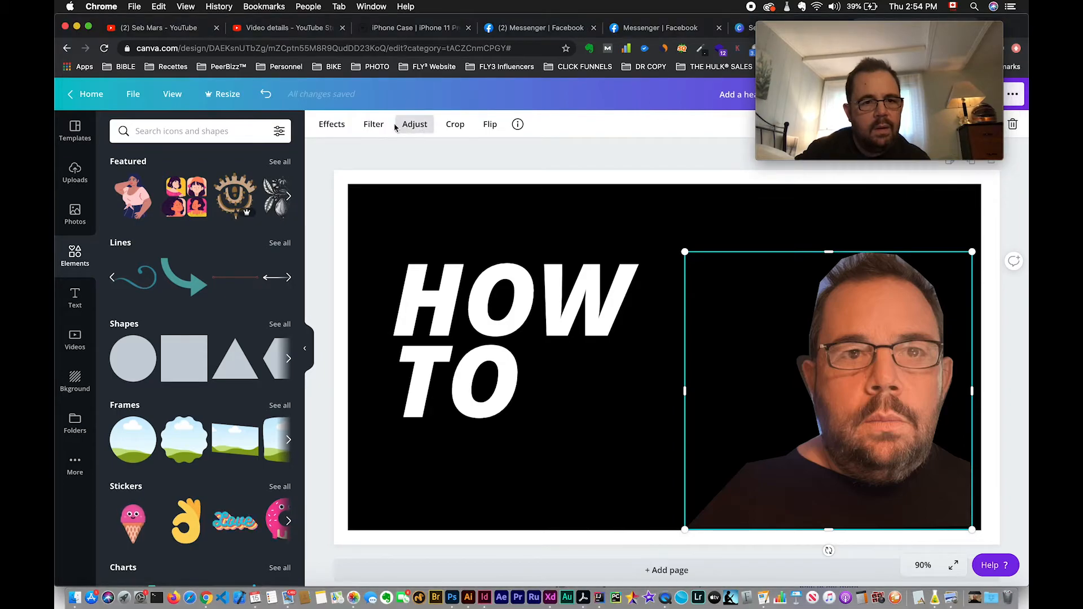
pyautogui.click(319, 126)
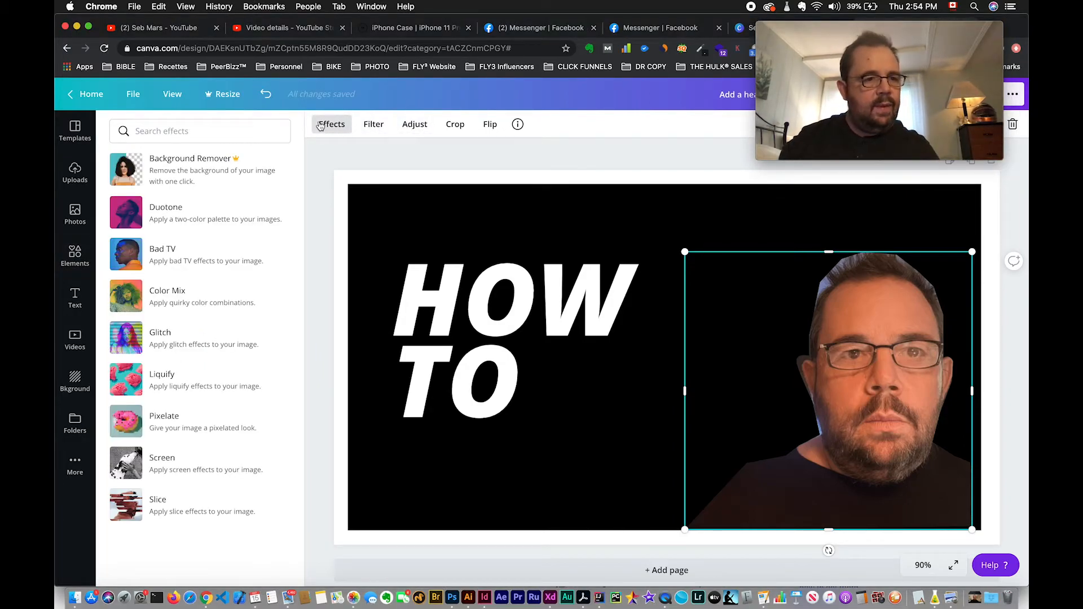
pyautogui.click(193, 172)
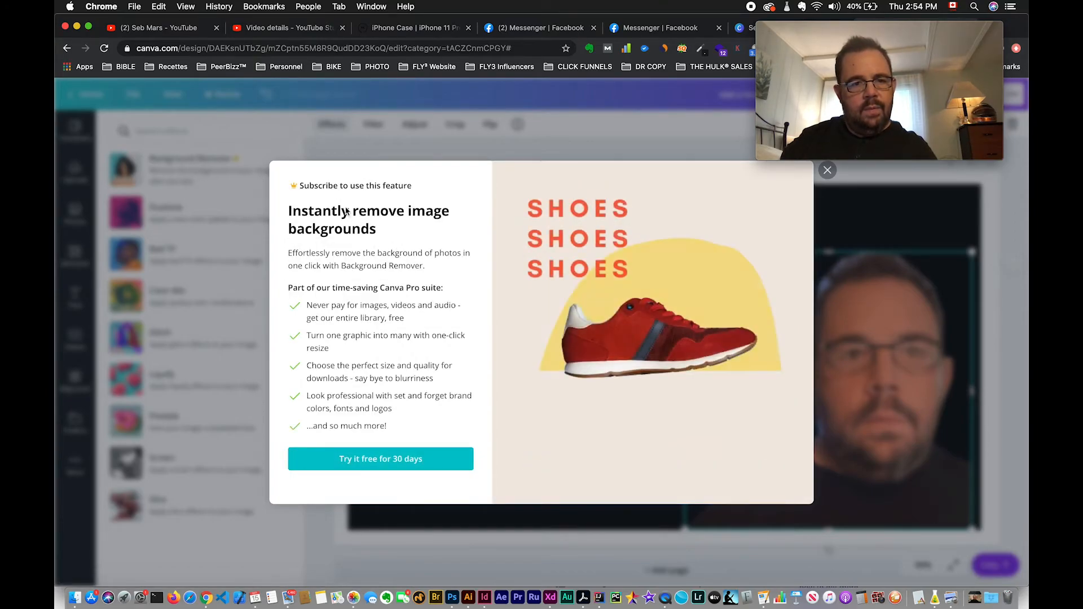
pyautogui.click(826, 171)
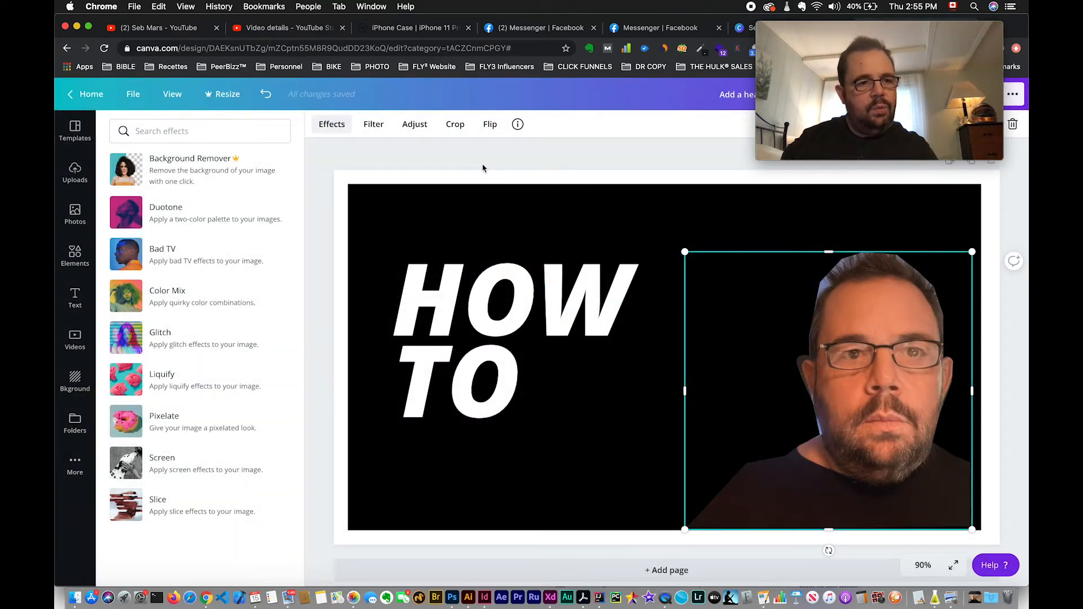
pyautogui.click(469, 150)
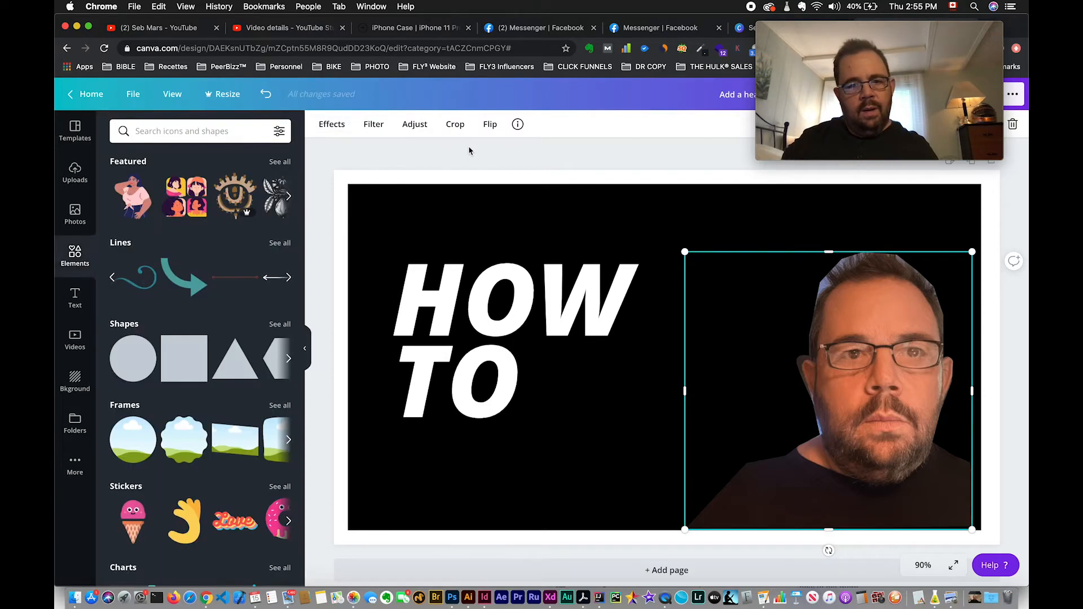
pyautogui.click(523, 174)
# Step: Enlarge the portrait photo proportionally from its upper-left corner so it nearly fills the black rectangle's height
pyautogui.click(873, 354)
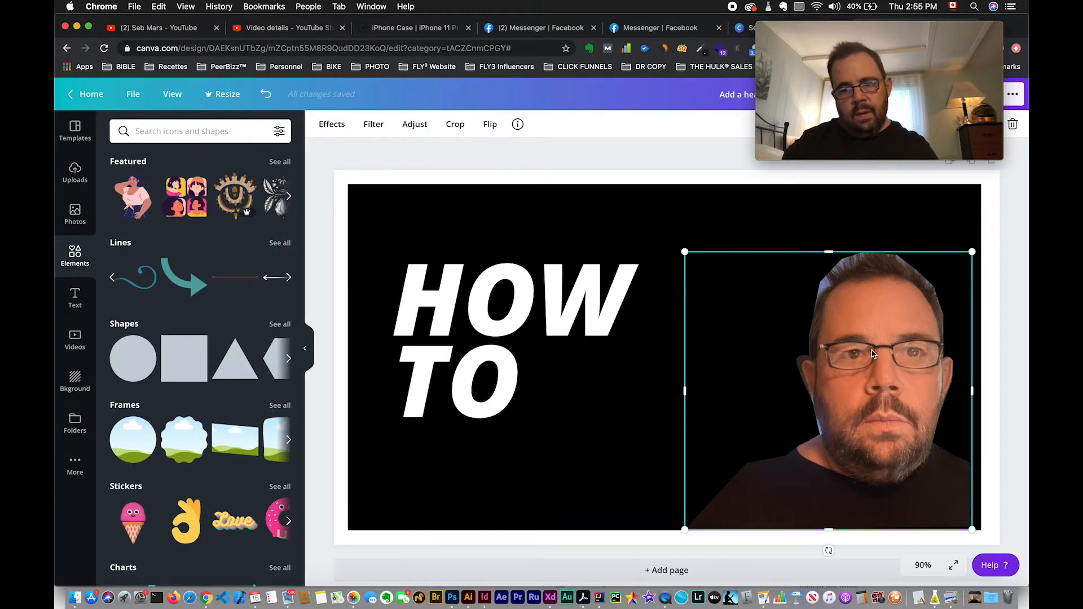
pyautogui.moveTo(675, 246); pyautogui.dragTo(629, 202)
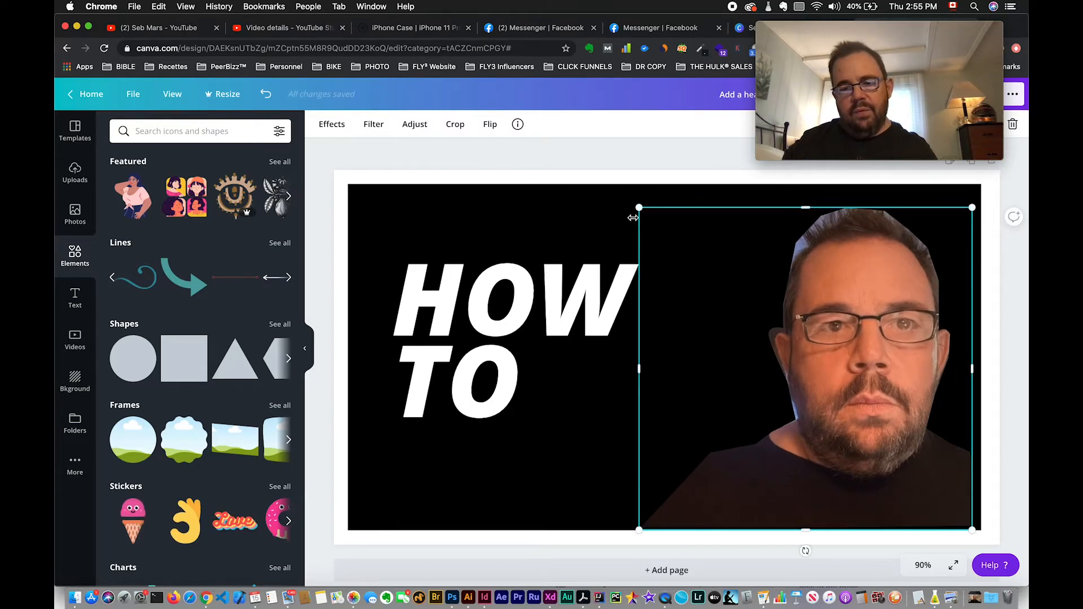
pyautogui.click(627, 151)
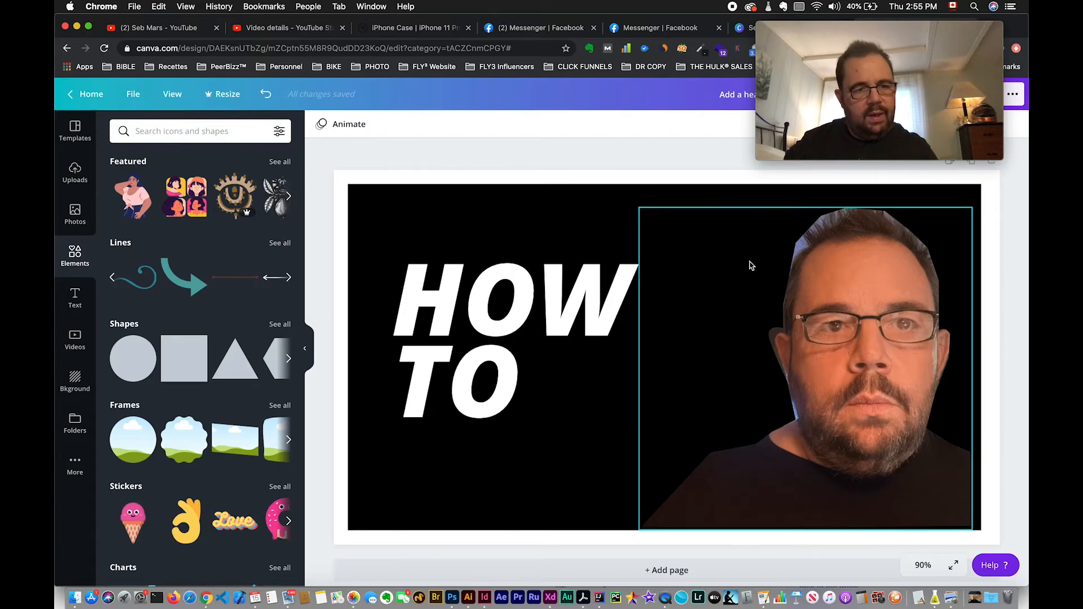
pyautogui.scroll(-15, 277, 379)
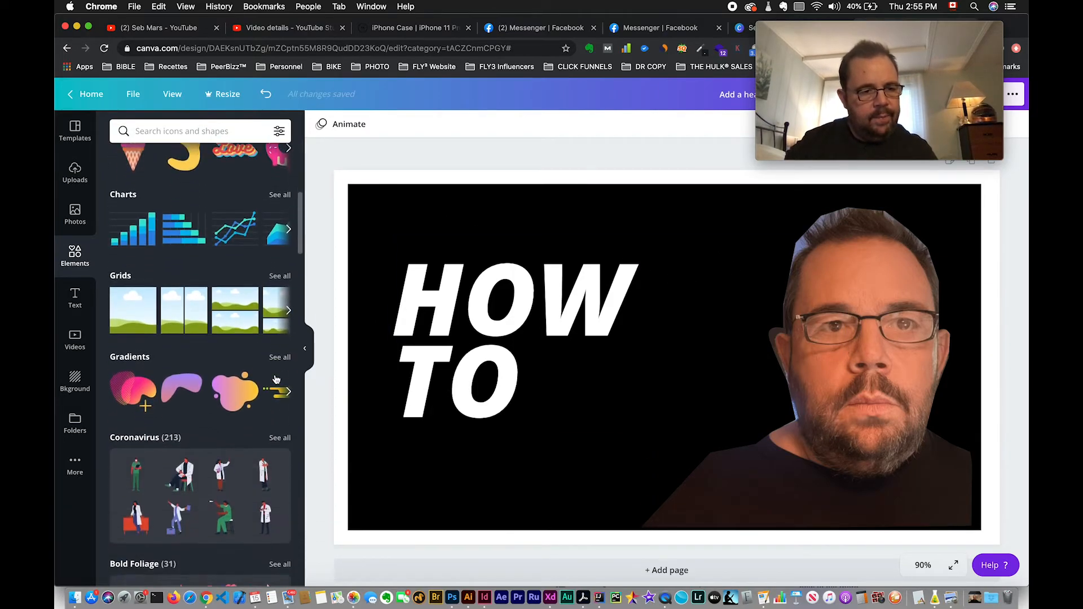
pyautogui.scroll(15, 276, 379)
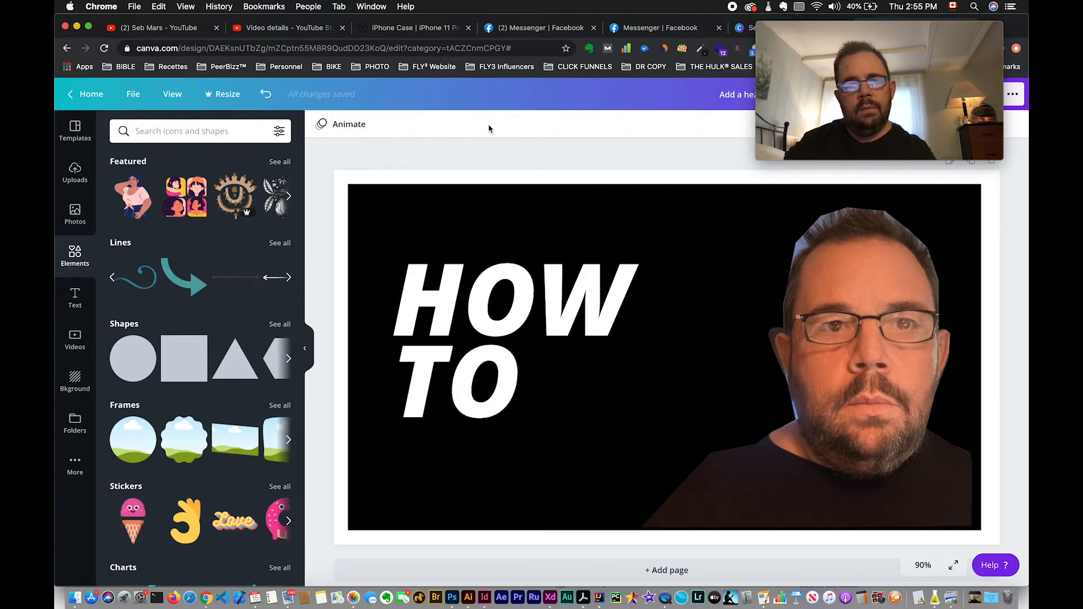
pyautogui.click(535, 302)
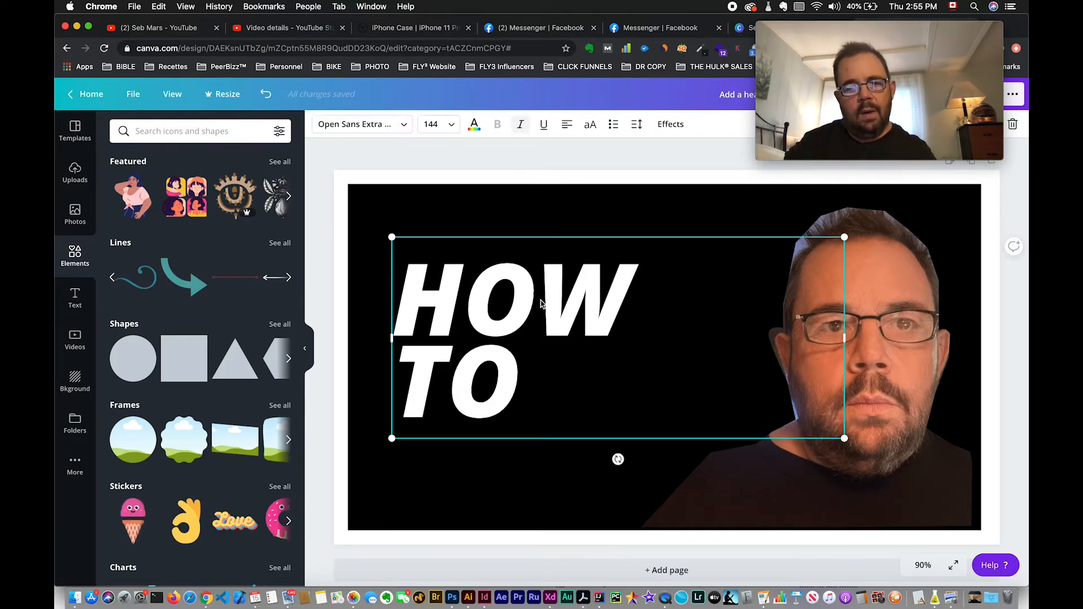
pyautogui.click(434, 124)
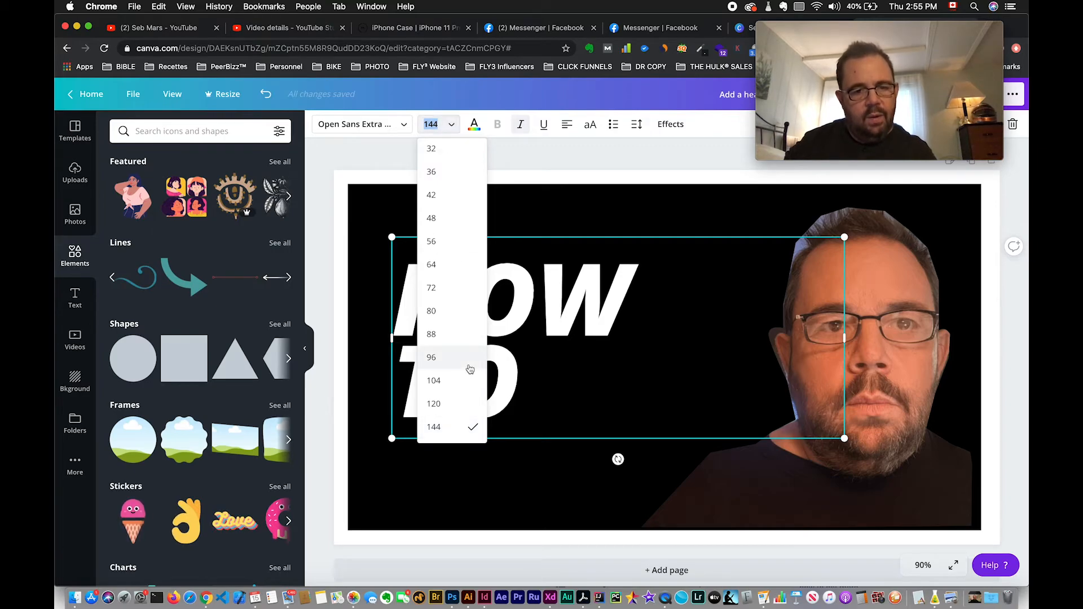
pyautogui.click(510, 237)
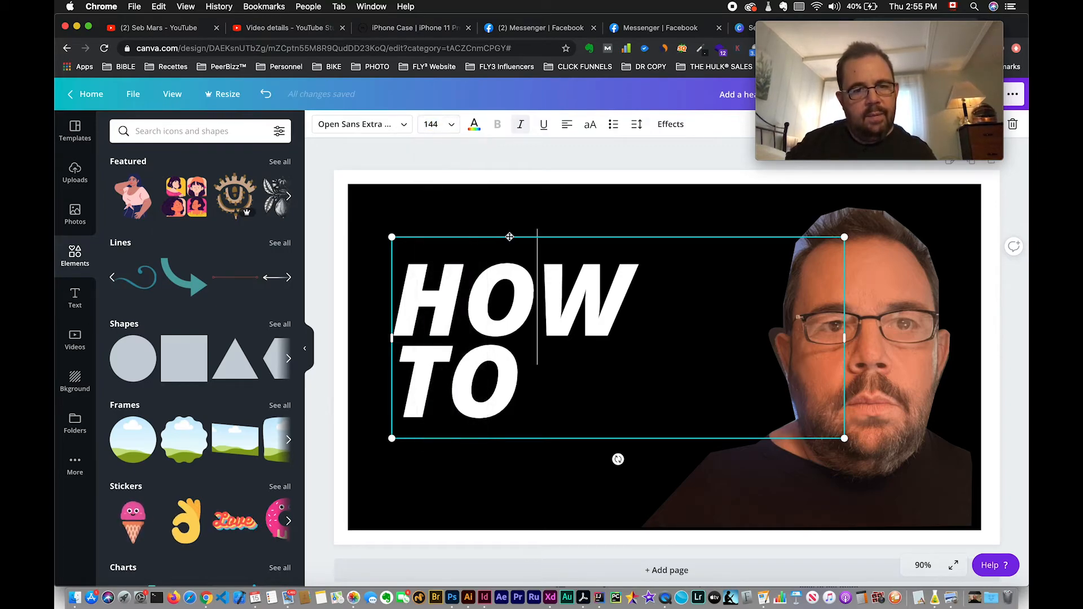
pyautogui.click(507, 163)
pyautogui.moveTo(853, 111)
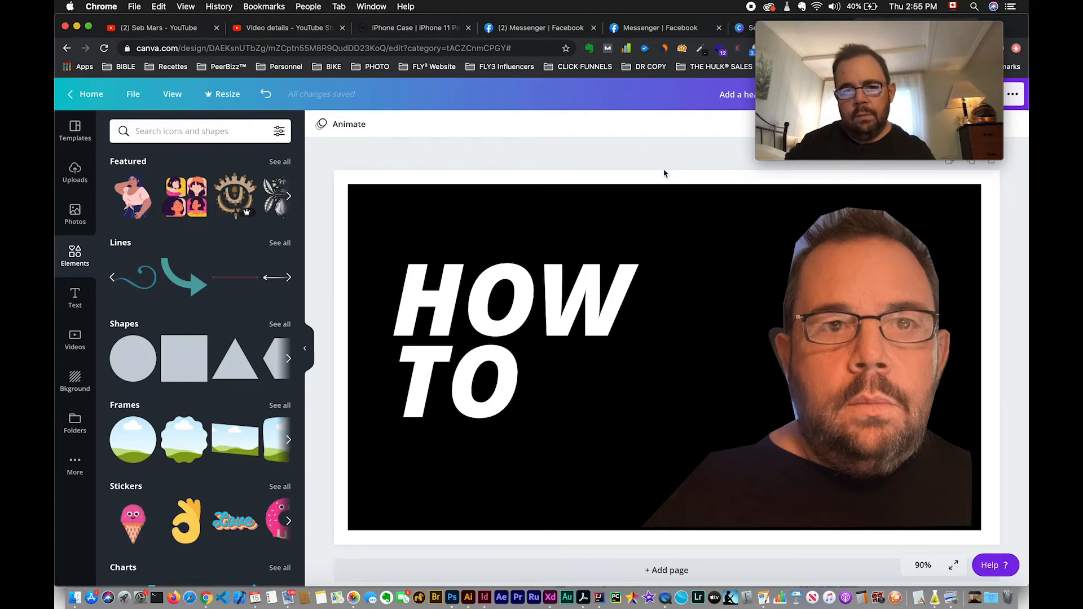
# Step: Try the Norwester font on the HOW TO heading and undo the font change
pyautogui.click(550, 260)
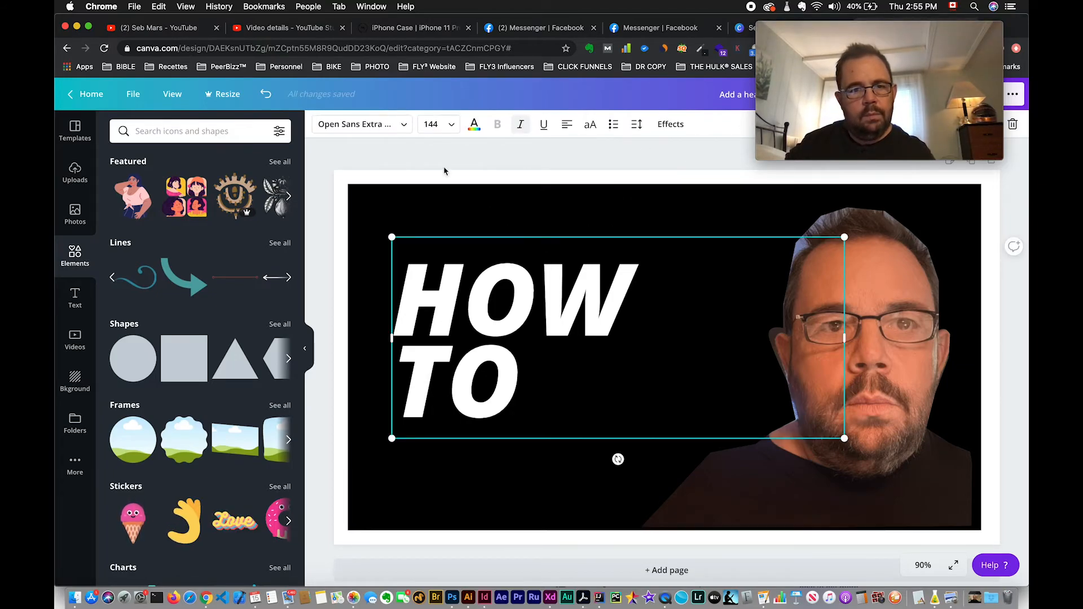
pyautogui.click(398, 129)
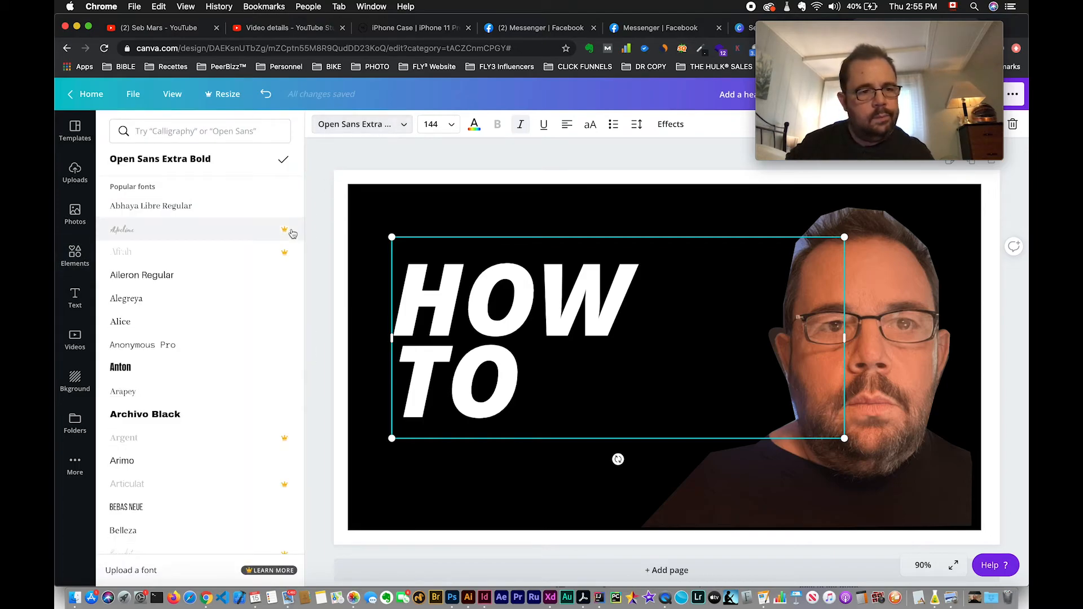
pyautogui.scroll(-3, 235, 310)
pyautogui.scroll(-10, 235, 312)
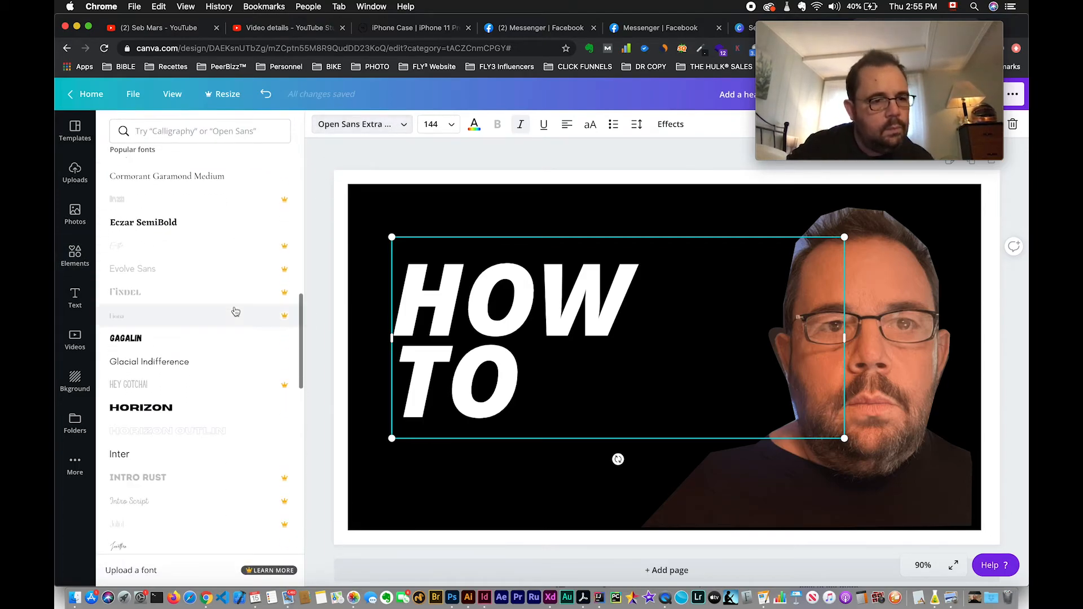
pyautogui.scroll(-5, 235, 311)
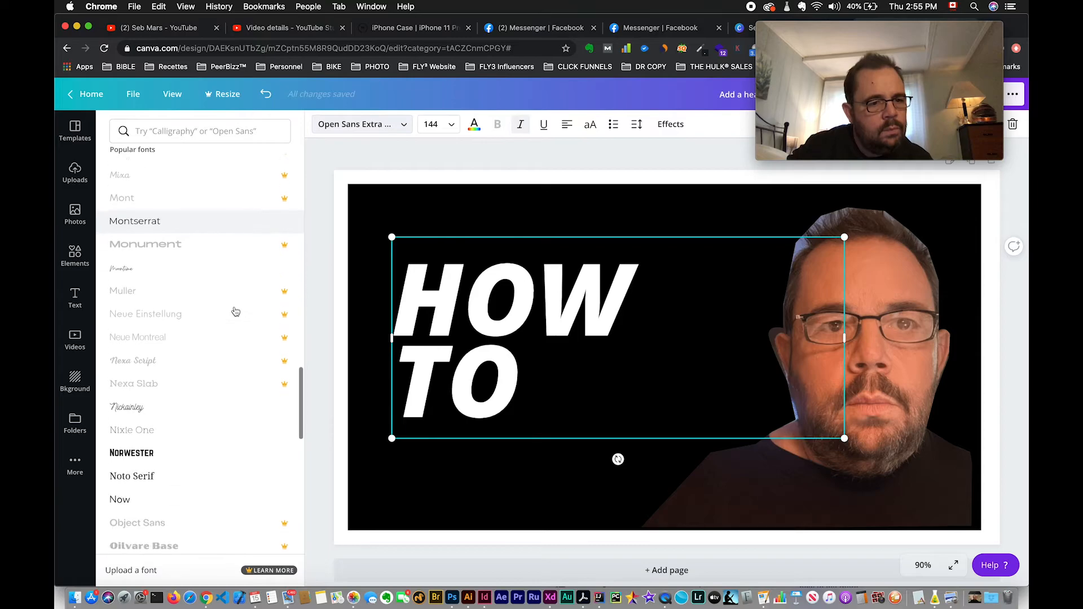
pyautogui.click(232, 316)
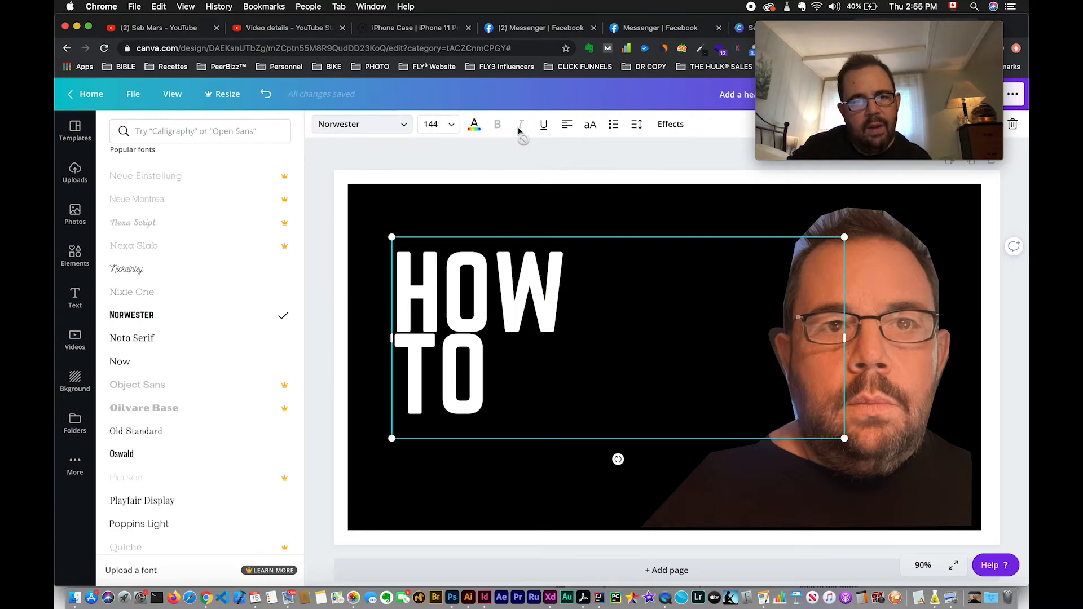
pyautogui.press('super+z')
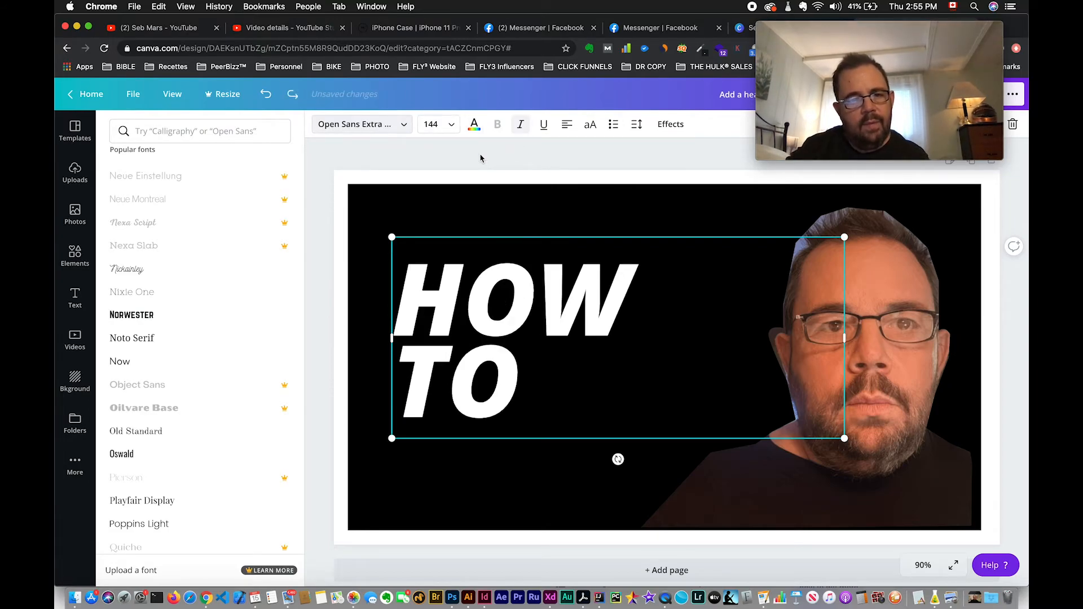
# Step: Try the Oswald font on the HOW TO heading and undo the font change
pyautogui.scroll(-3, 228, 381)
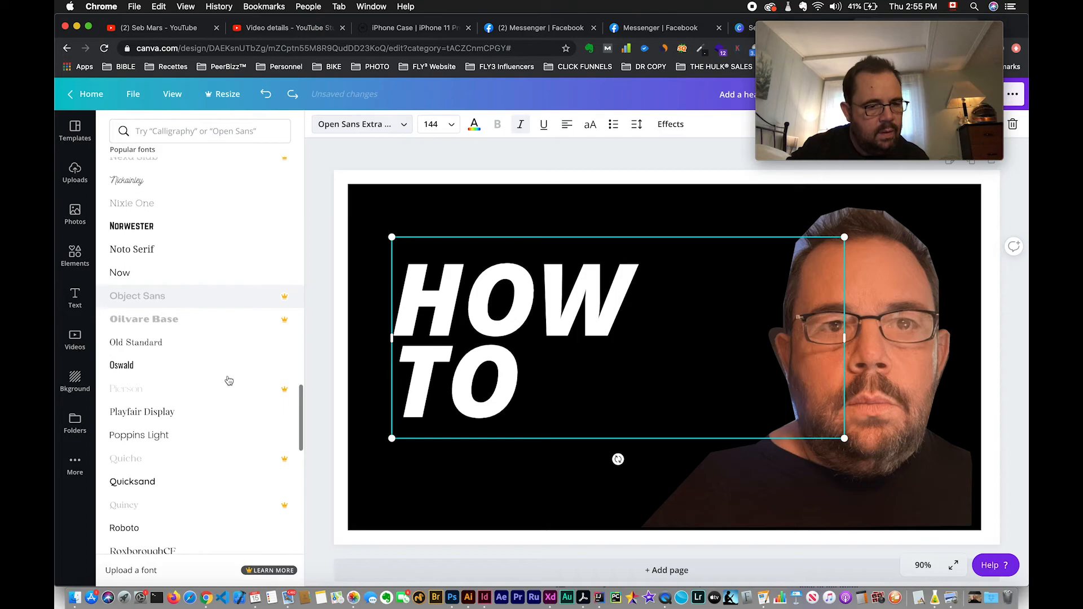
pyautogui.click(194, 363)
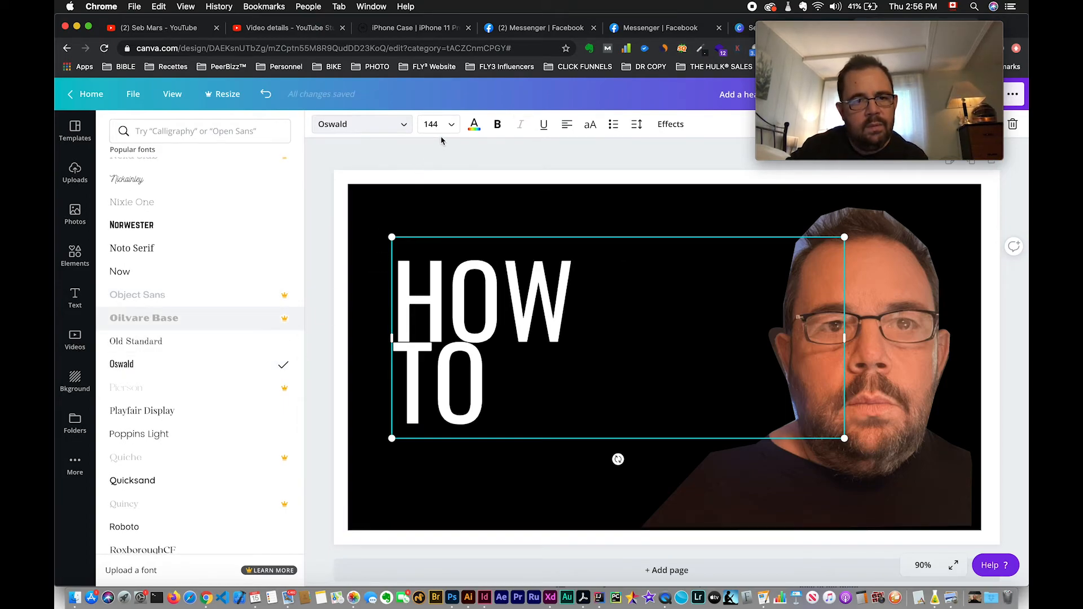
pyautogui.press('super+z')
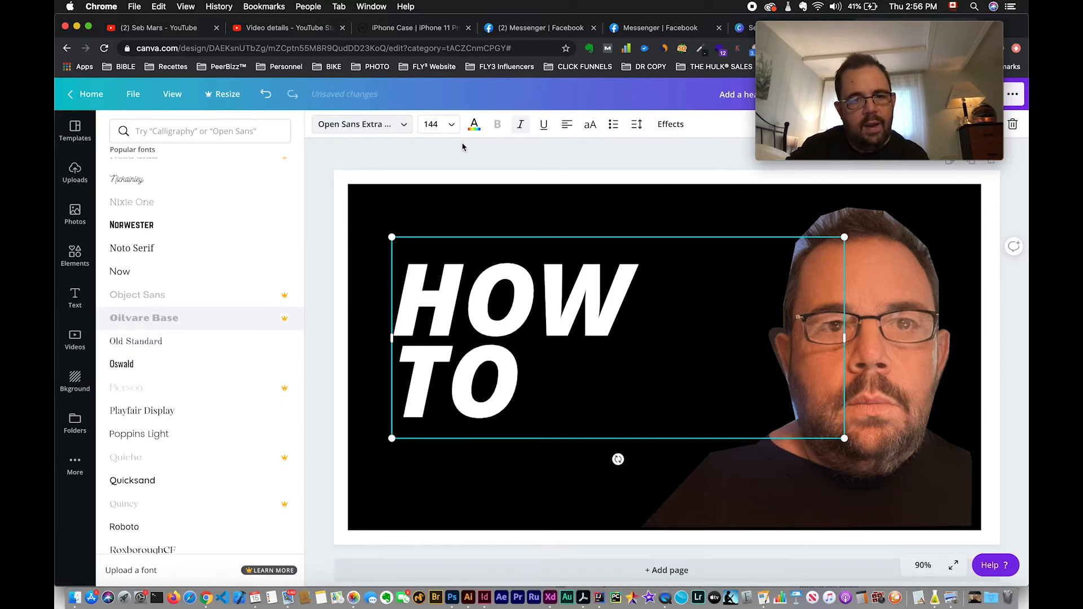
# Step: Change the HOW TO heading's font to Shrikhand and deselect the heading
pyautogui.scroll(-3, 214, 425)
pyautogui.scroll(-5, 215, 426)
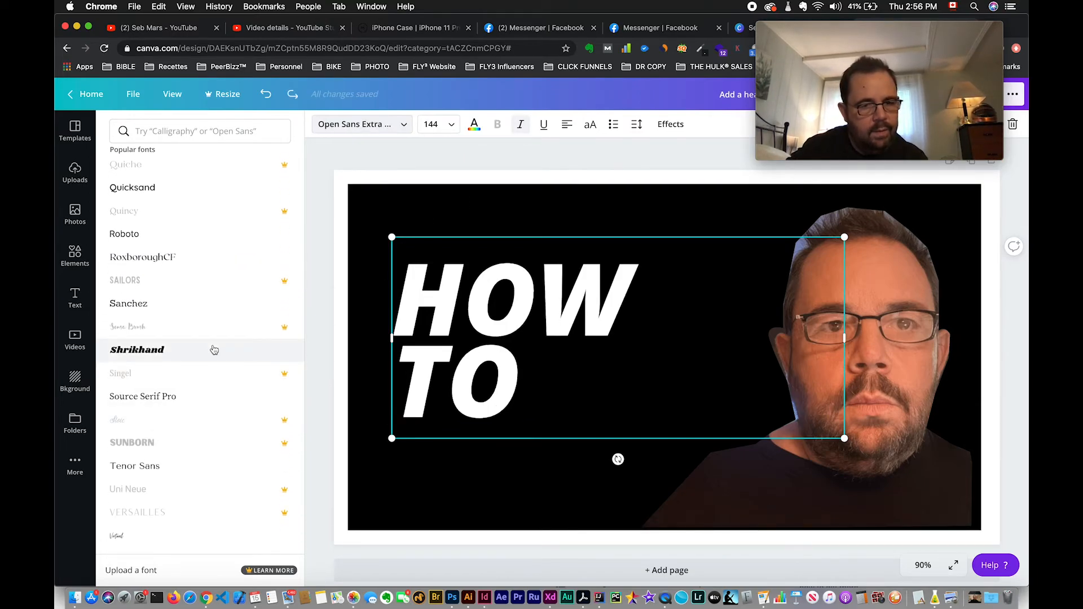
pyautogui.click(214, 350)
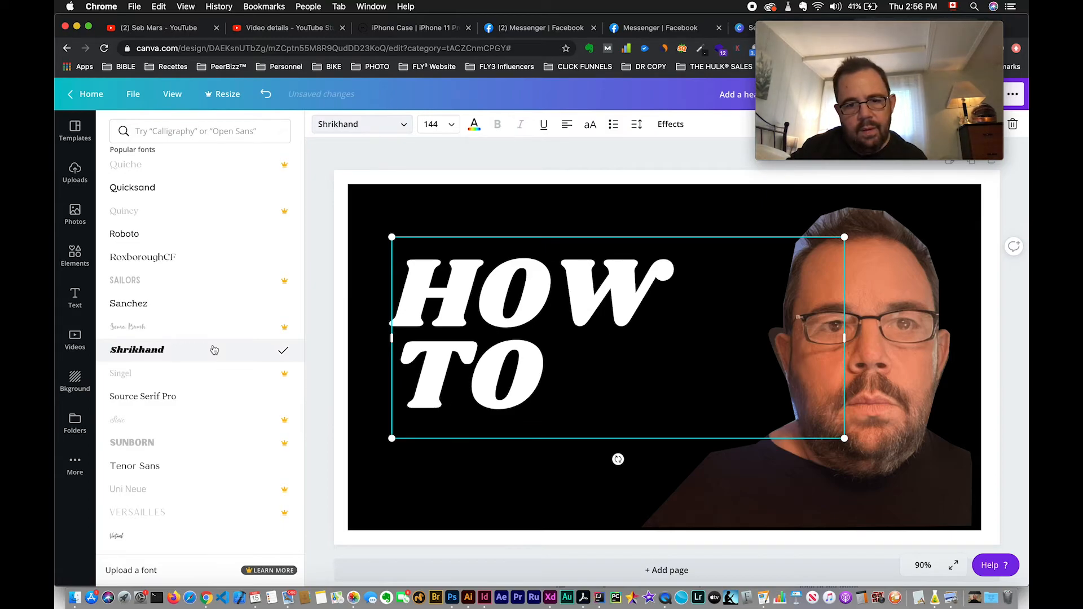
pyautogui.click(481, 161)
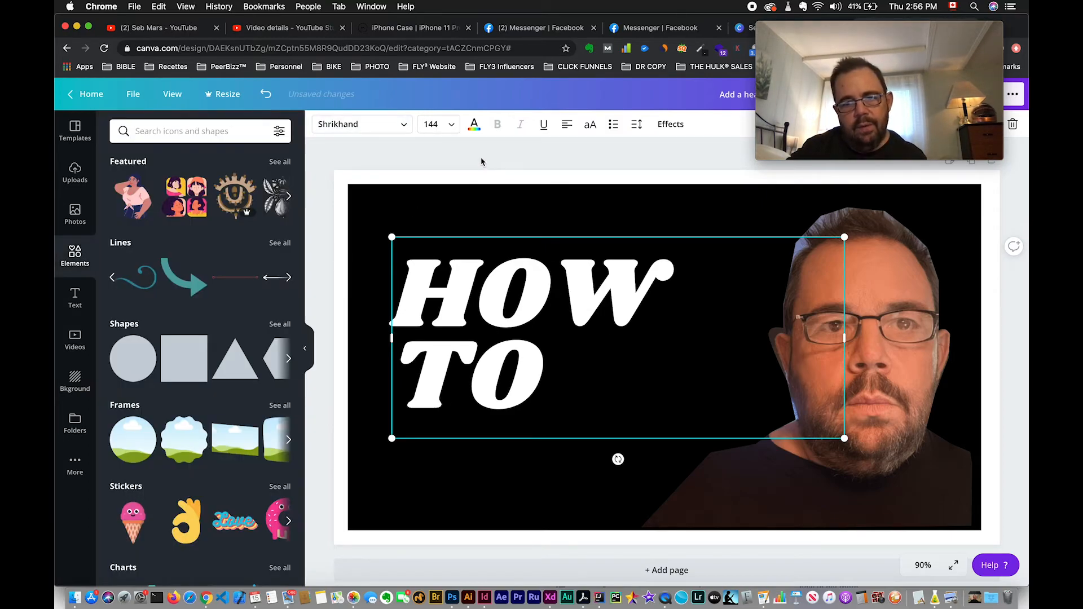
pyautogui.click(498, 168)
# Step: Download the finished thumbnail design as a PNG after moving the webcam window off the download controls
pyautogui.moveTo(816, 35); pyautogui.dragTo(511, 64)
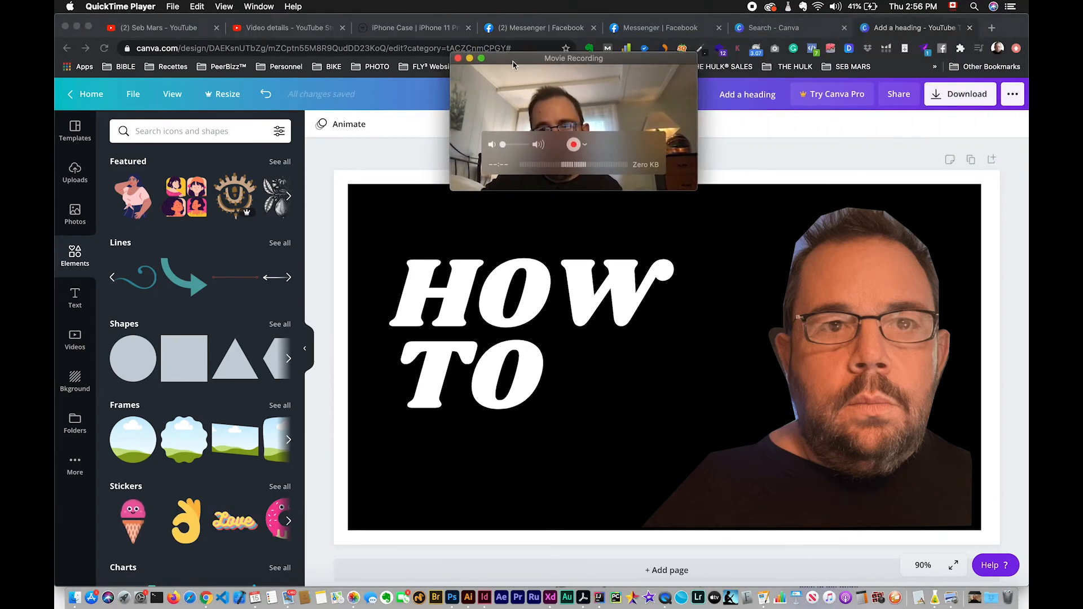
pyautogui.click(963, 94)
pyautogui.click(964, 95)
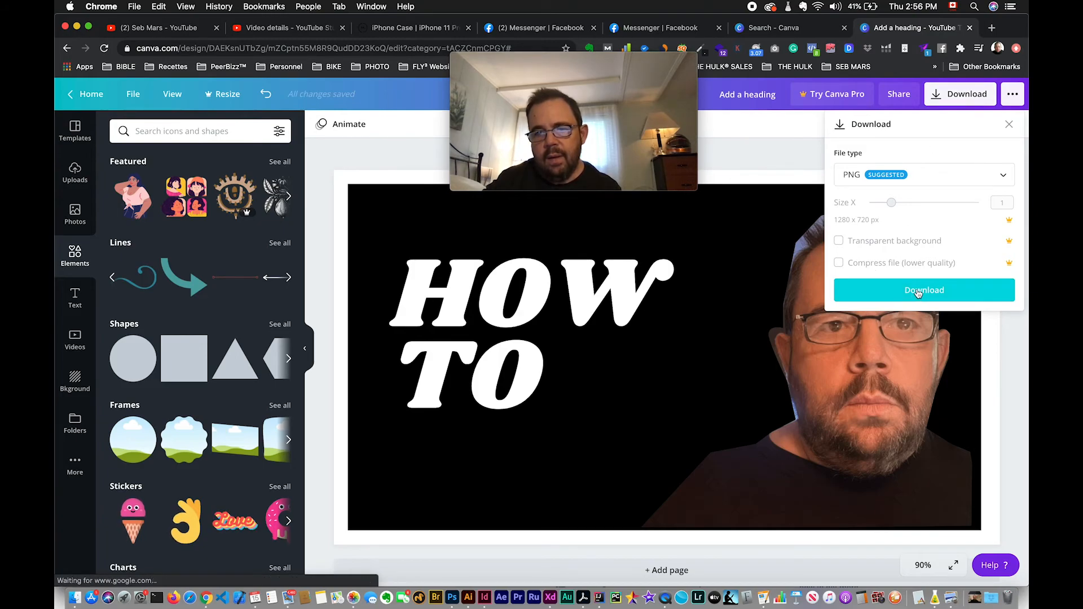
pyautogui.click(914, 181)
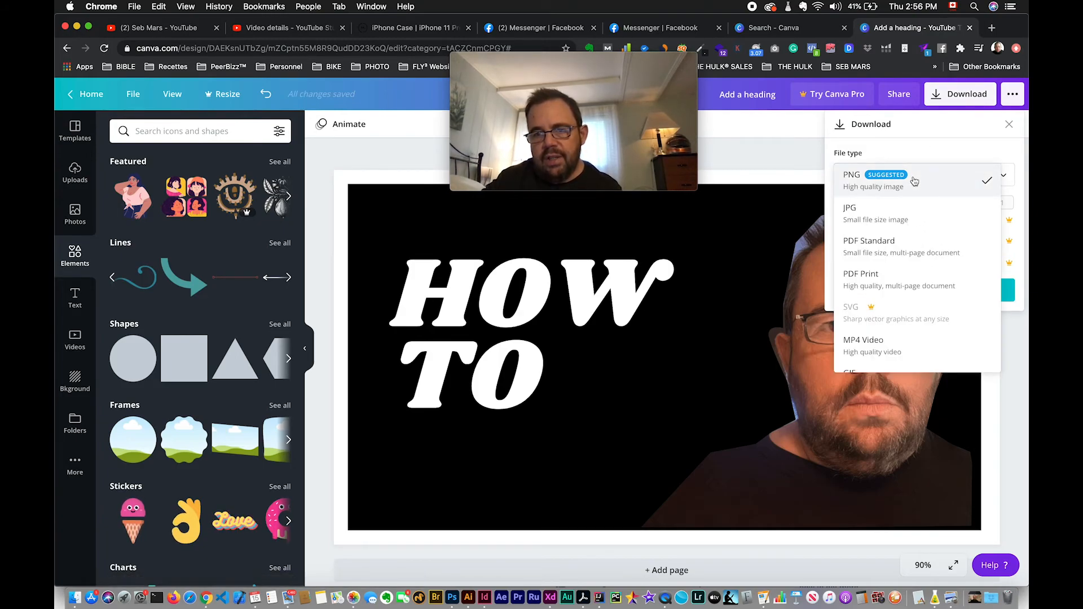
pyautogui.click(915, 181)
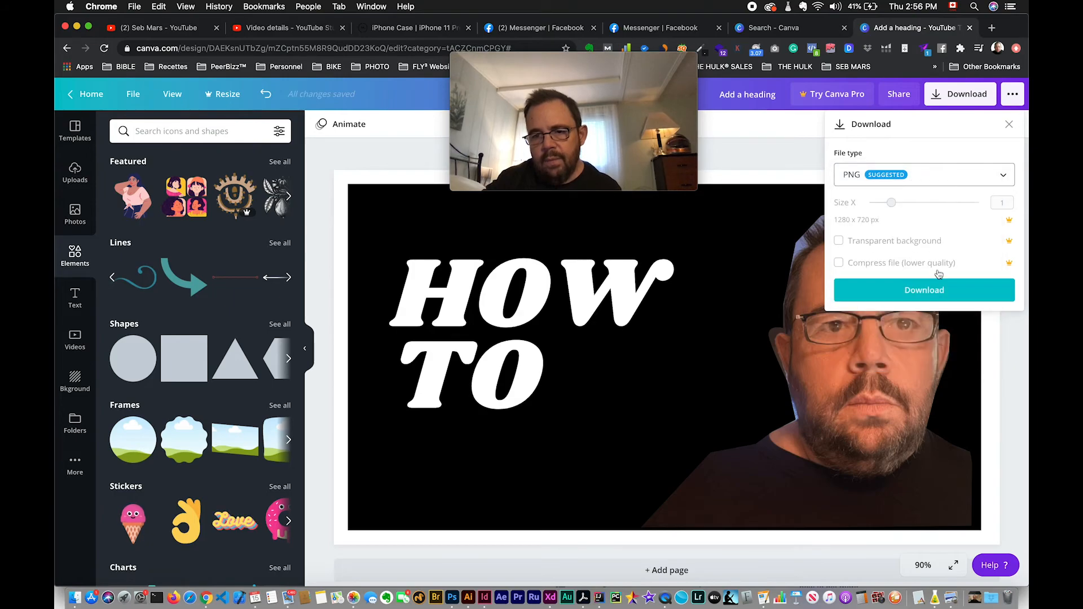
pyautogui.click(935, 291)
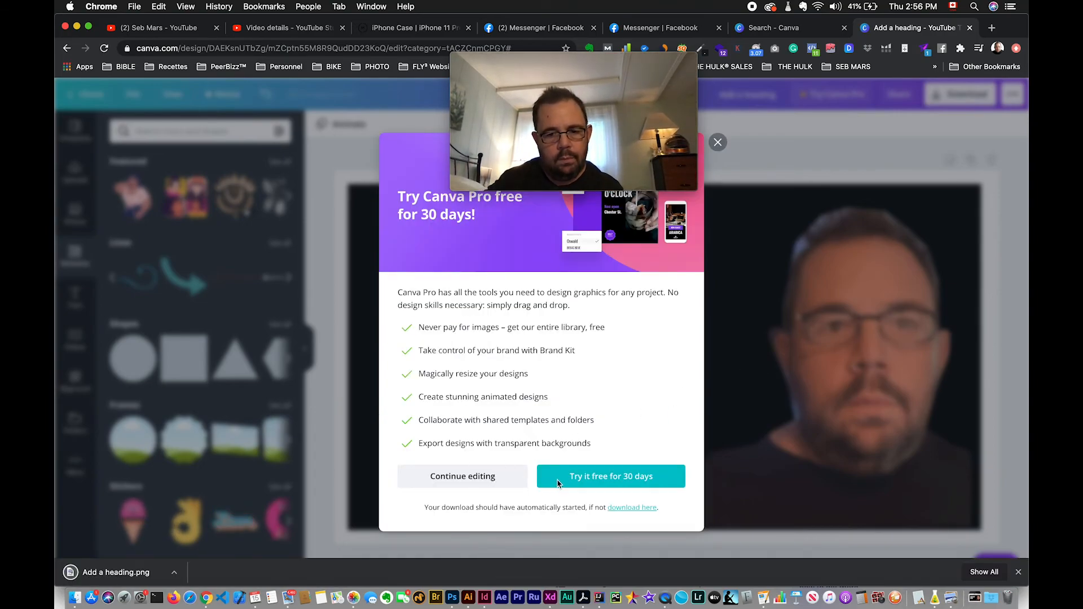
# Step: Request the PNG download again through the fallback link in the Canva Pro offer, moving the webcam window out of the way
pyautogui.click(626, 494)
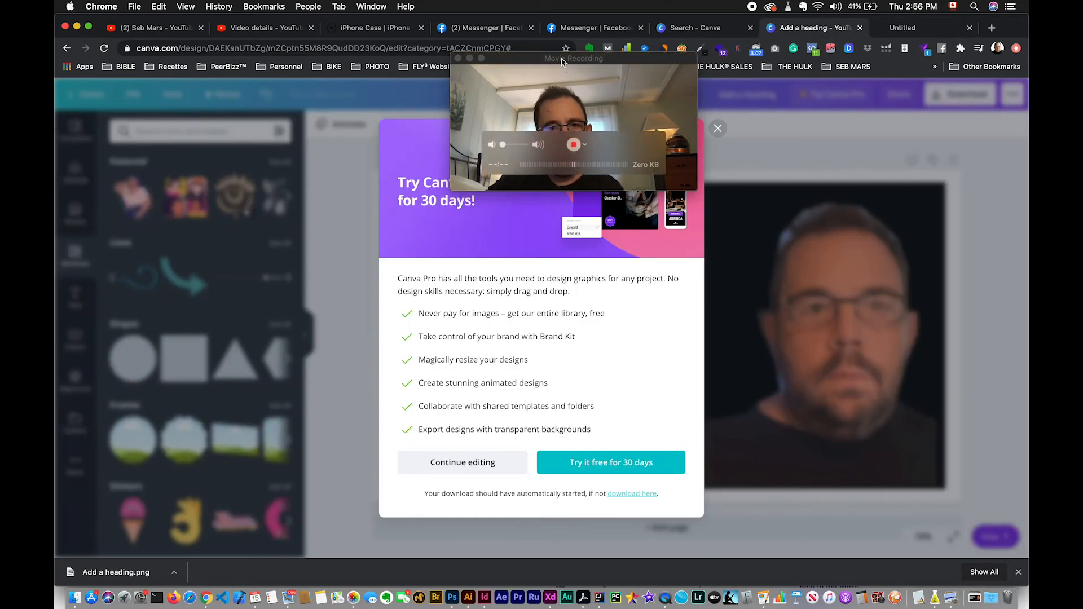
pyautogui.moveTo(561, 62); pyautogui.dragTo(887, 90)
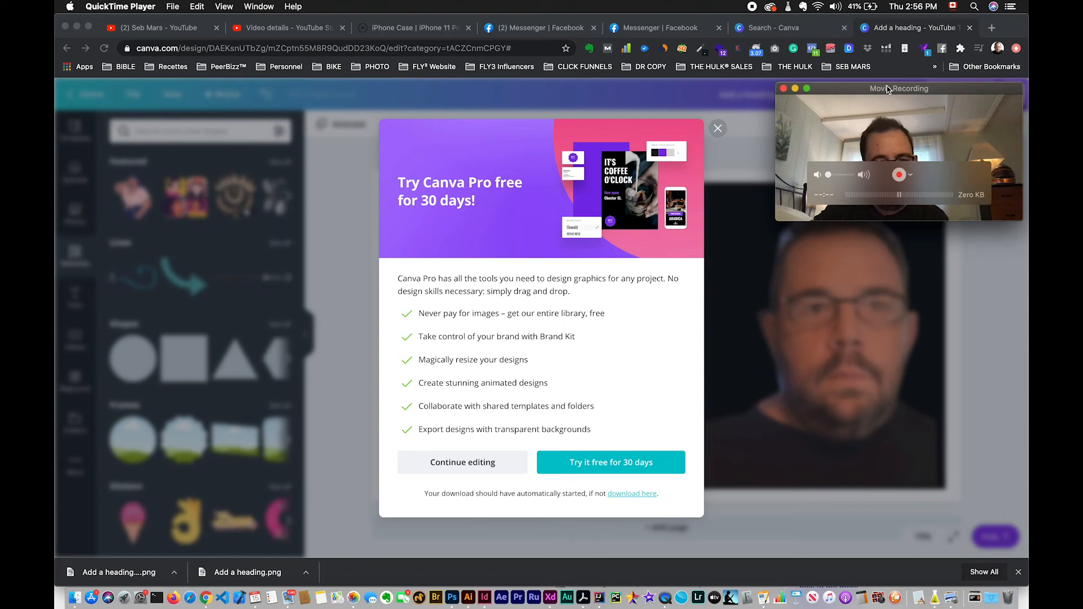
pyautogui.click(632, 495)
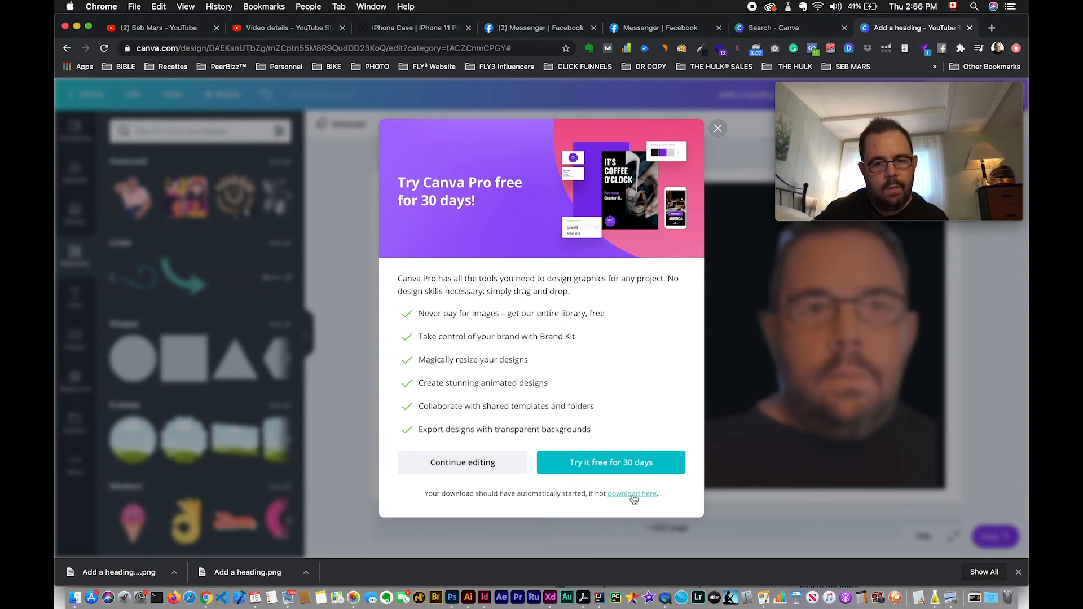
pyautogui.click(632, 494)
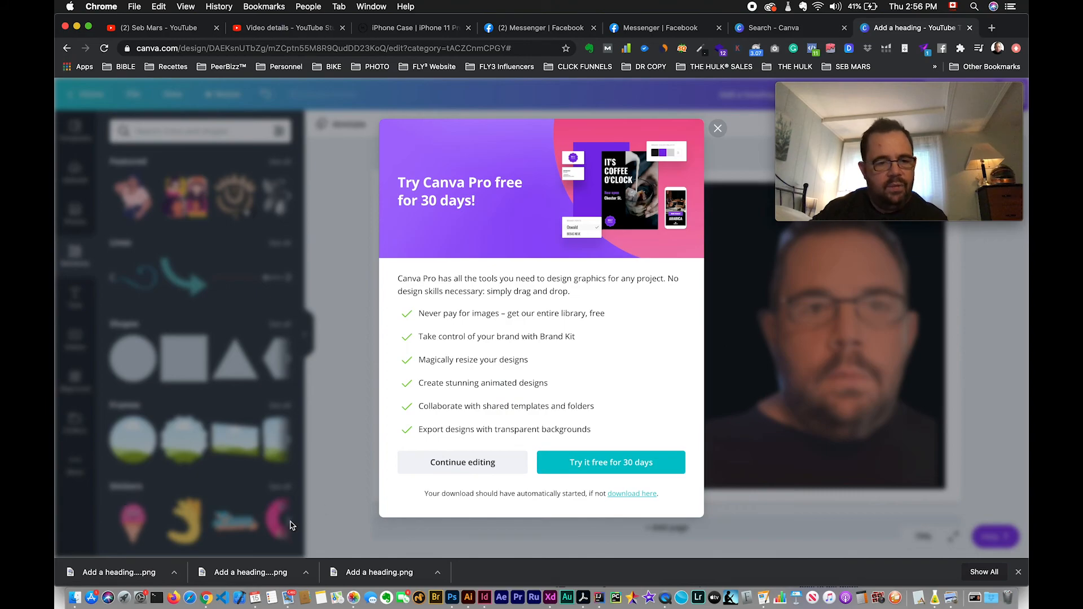
# Step: Open the downloaded thumbnail PNG in Preview to check the result and close its window
pyautogui.click(174, 572)
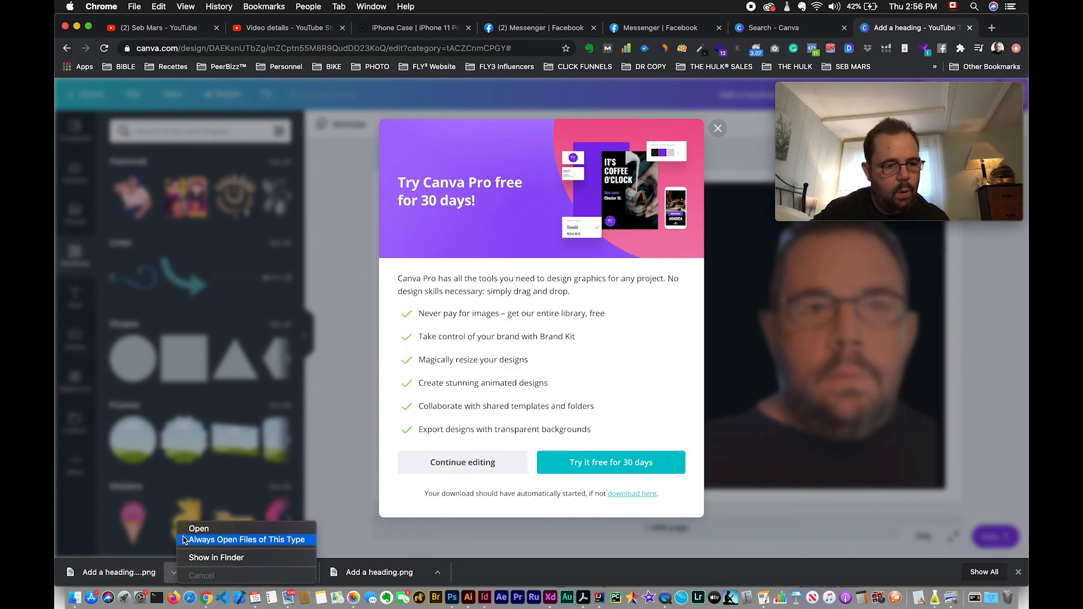
pyautogui.click(183, 529)
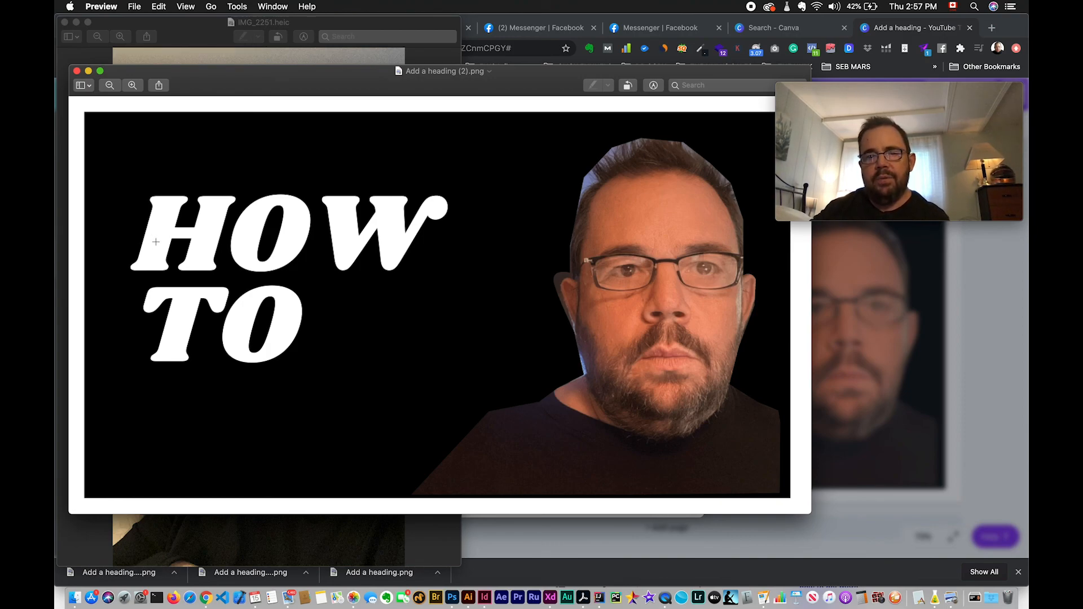
pyautogui.click(77, 71)
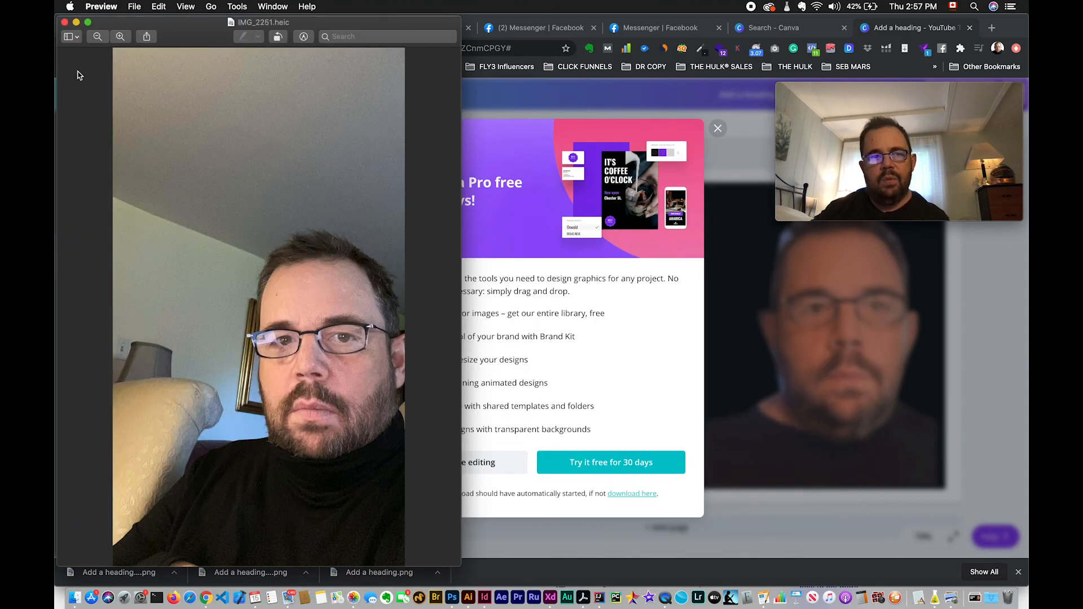